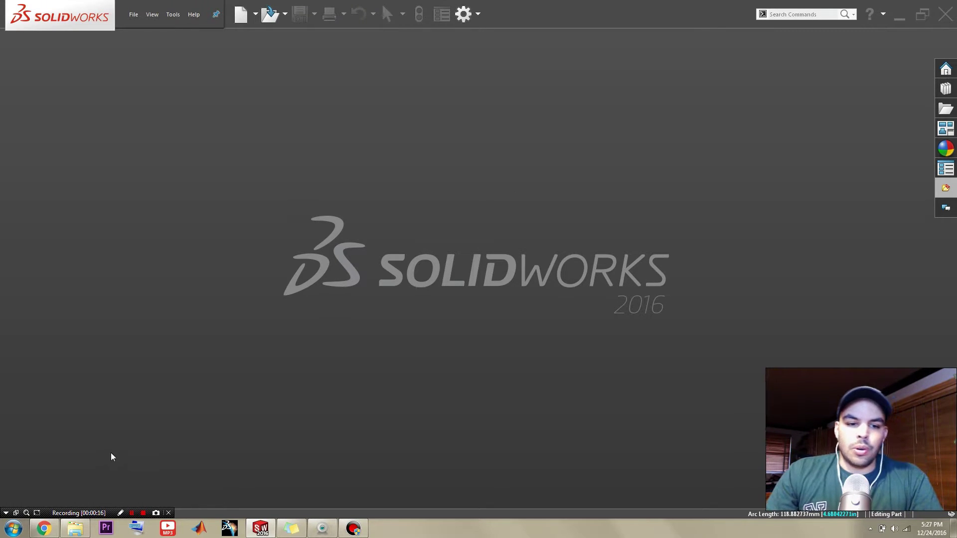
Bring forward the Chrome window showing the SolidWorks subreddit's all-time top posts
left_click(53, 534)
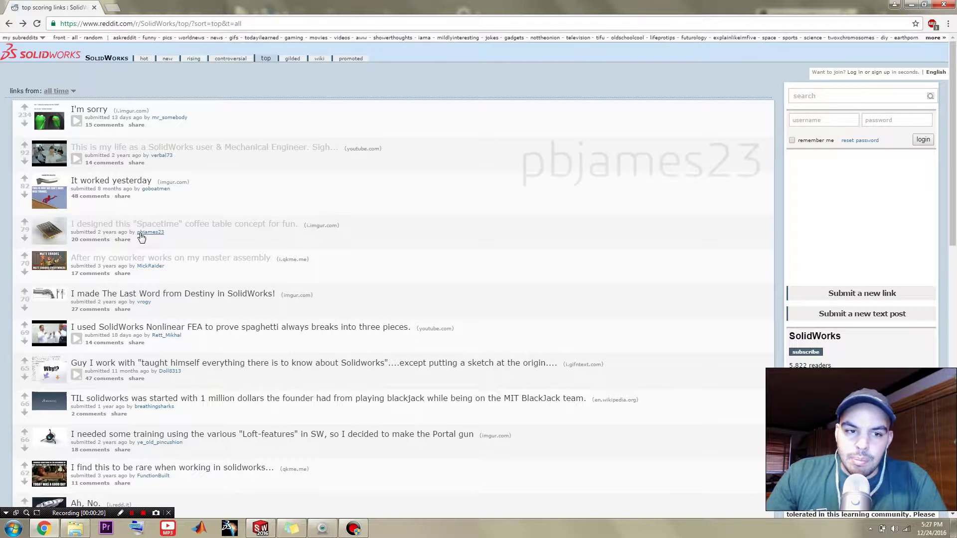
Open the 'Spacetime' coffee table post to view its Imgur reference image
left_click(190, 228)
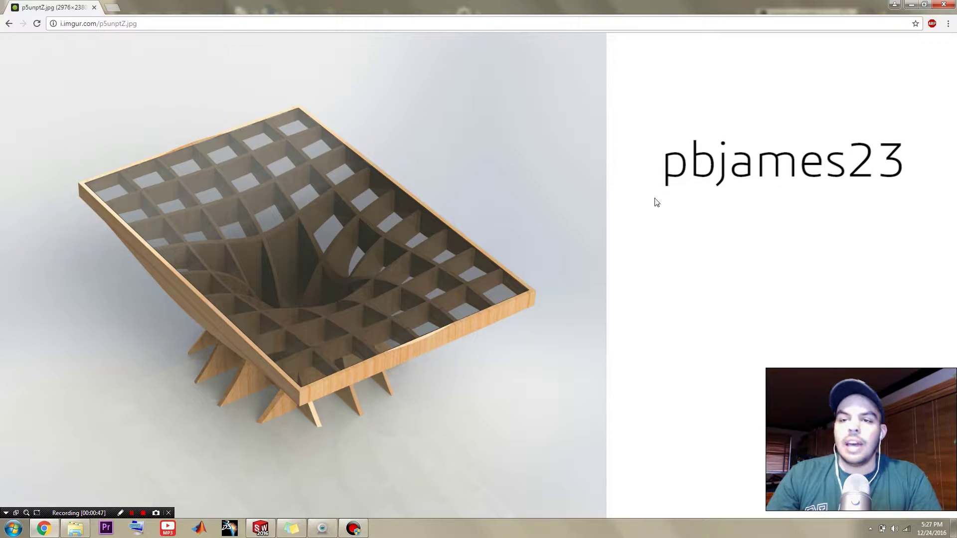
Return to SOLIDWORKS and create a new part from the default template
key("alt+Tab")
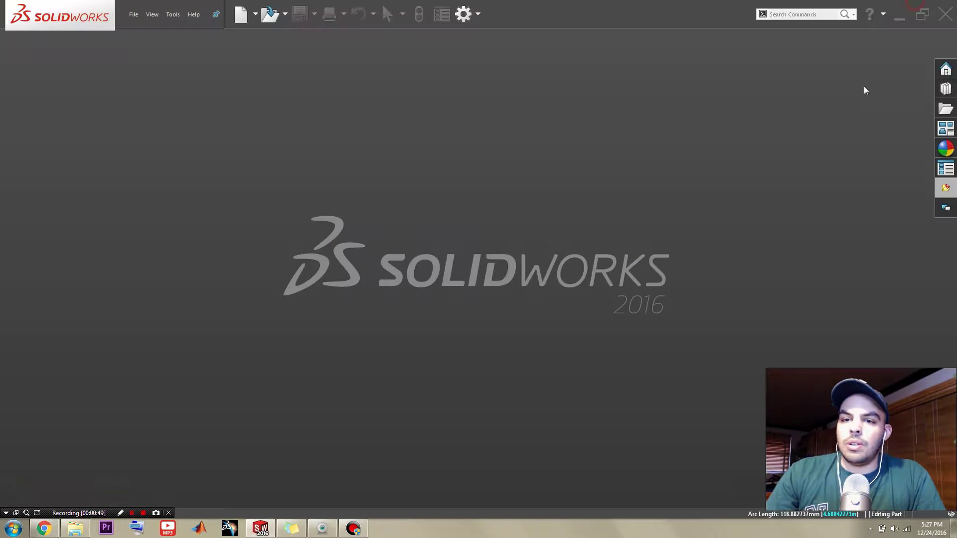
left_click(135, 17)
left_click(165, 35)
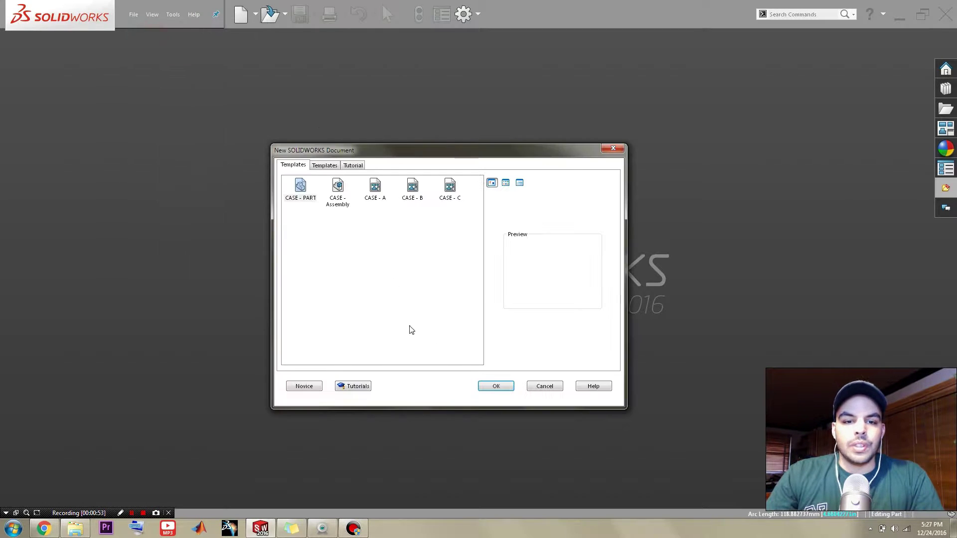
left_click(496, 388)
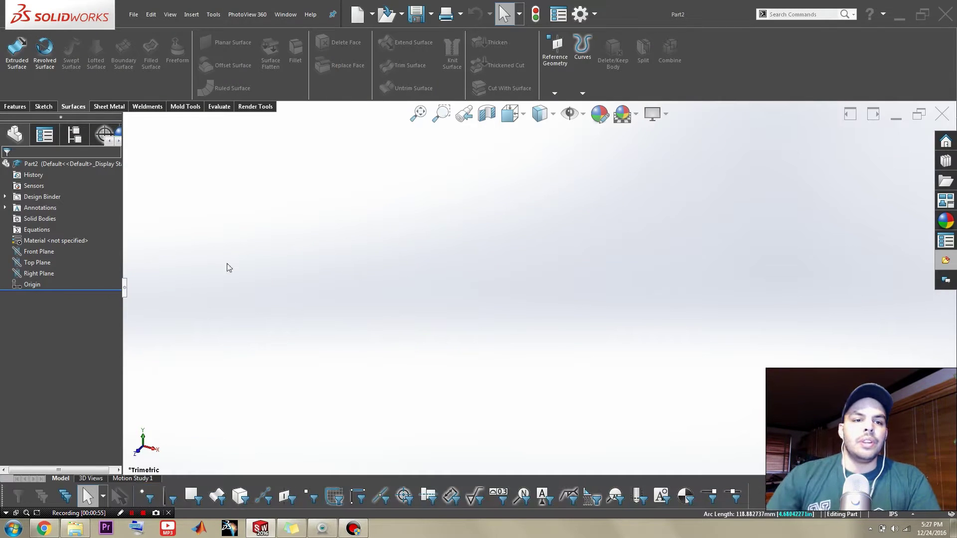
Sketch a center rectangle on the Top Plane, centred on the origin
left_click(36, 263)
left_click(43, 107)
left_click(15, 50)
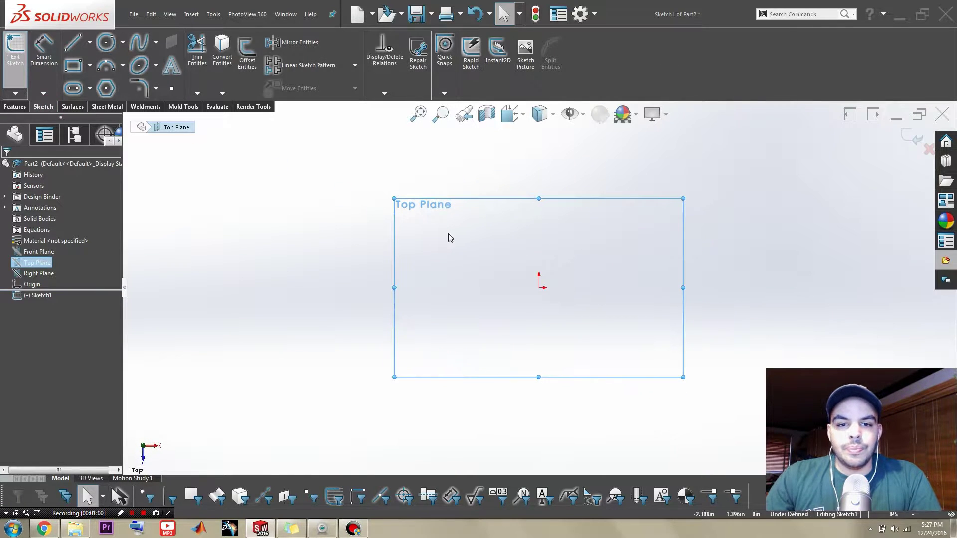
right_click_drag(577, 269, 581, 352)
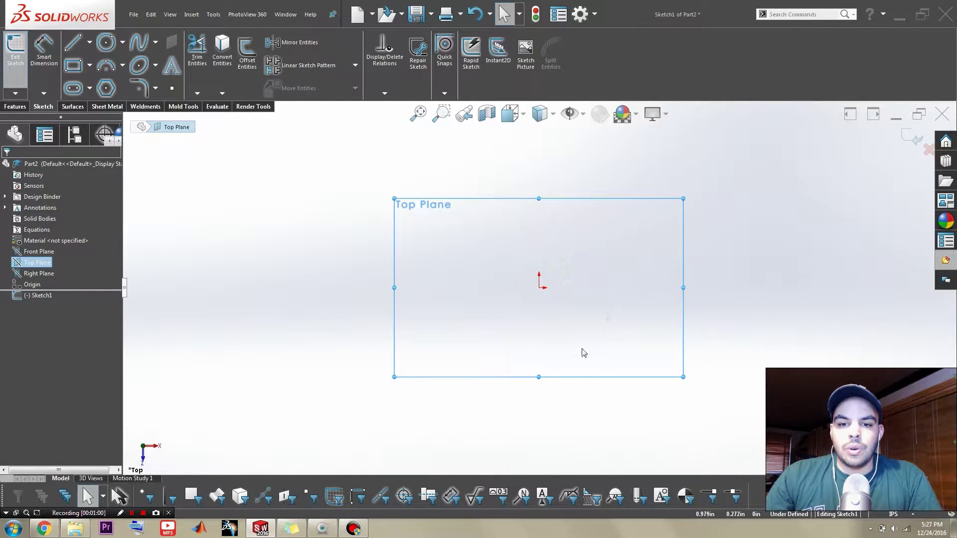
left_click(538, 285)
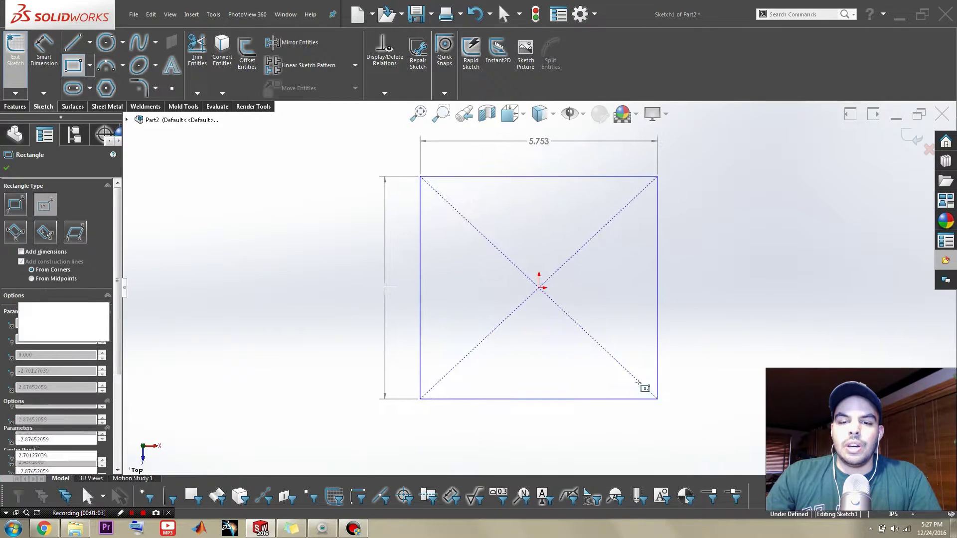
left_click(657, 398)
key("Escape")
Dimension the rectangle's bottom edge to 36 in
scroll(609, 387, "up", 5)
scroll(608, 387, "down", 1)
key("f")
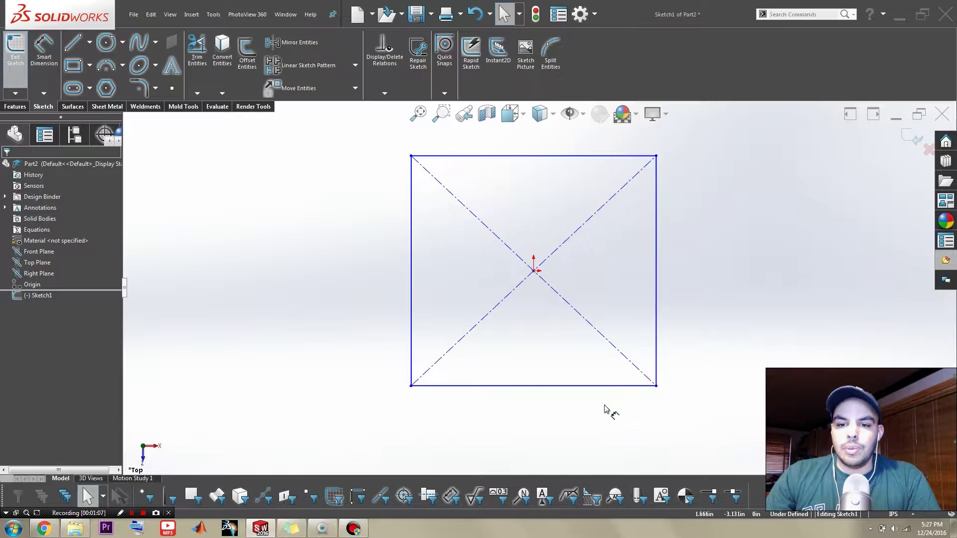
left_click(599, 386)
left_click(690, 434)
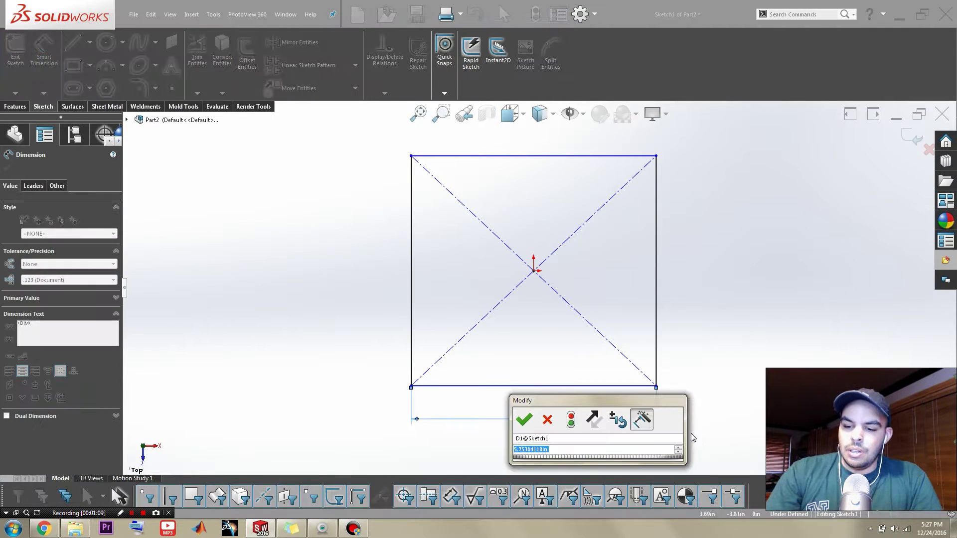
type("36")
key("Return")
key("Escape")
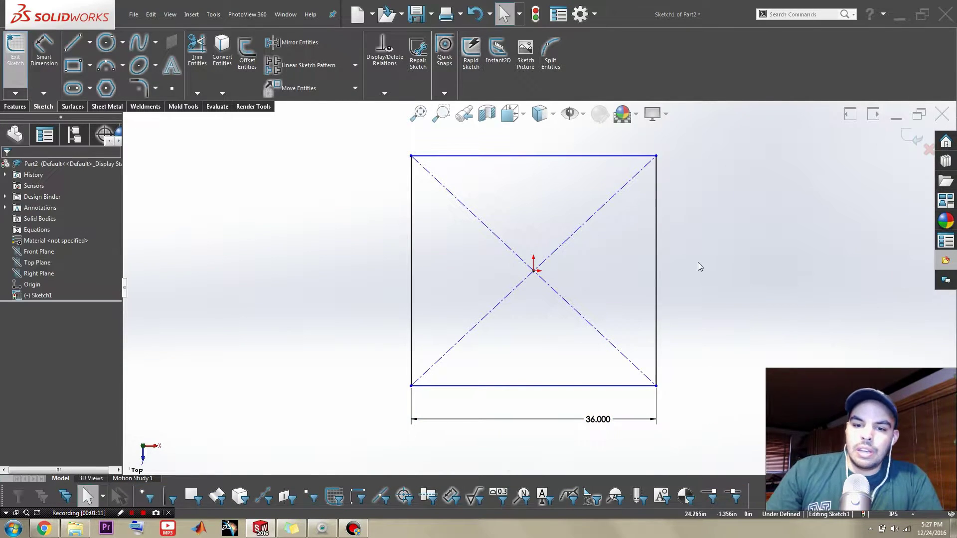
Make the bottom and right edges equal so the 36 in square is fully defined
left_click(605, 387)
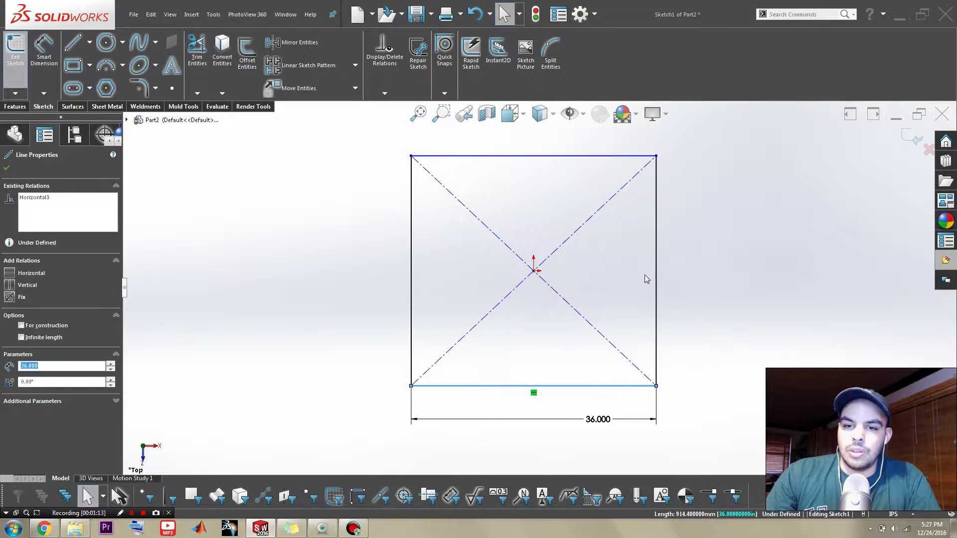
left_click(657, 263, "ctrl")
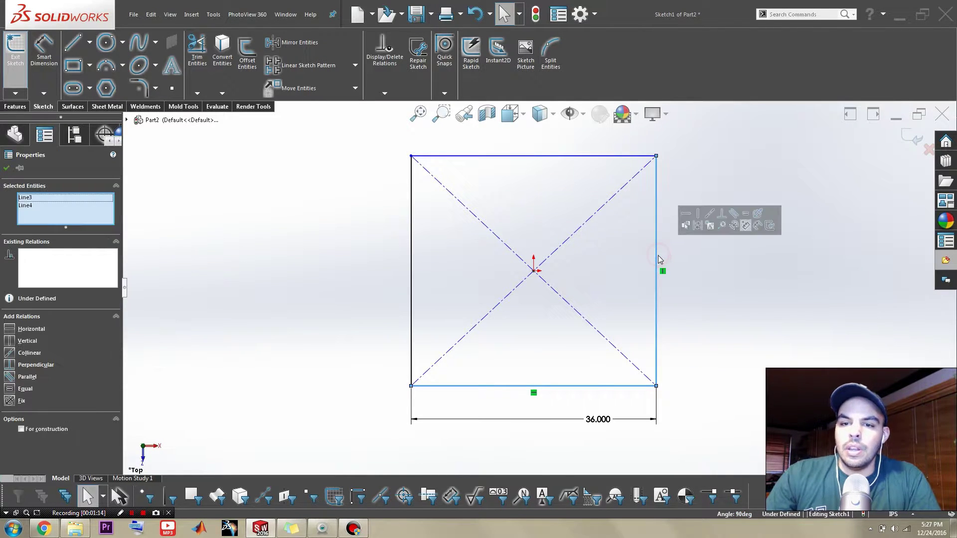
left_click(746, 213)
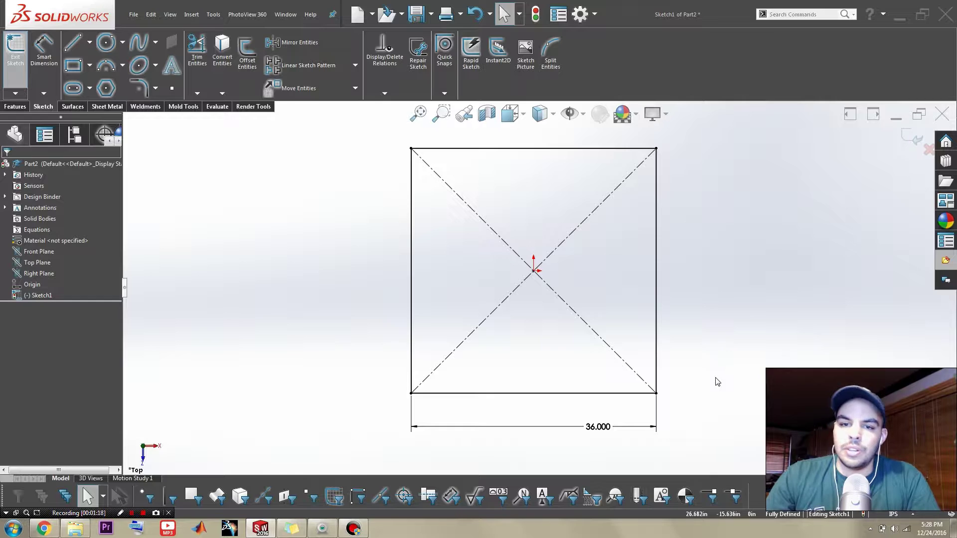
middle_click_drag(716, 381, 698, 299)
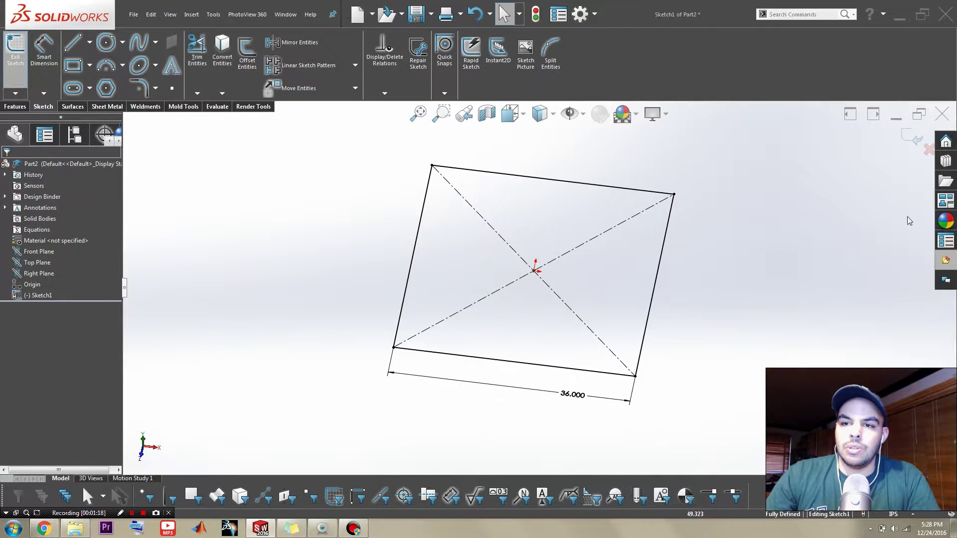
Exit the sketch and extrude the square 24 in into Boss-Extrude1
left_click(912, 139)
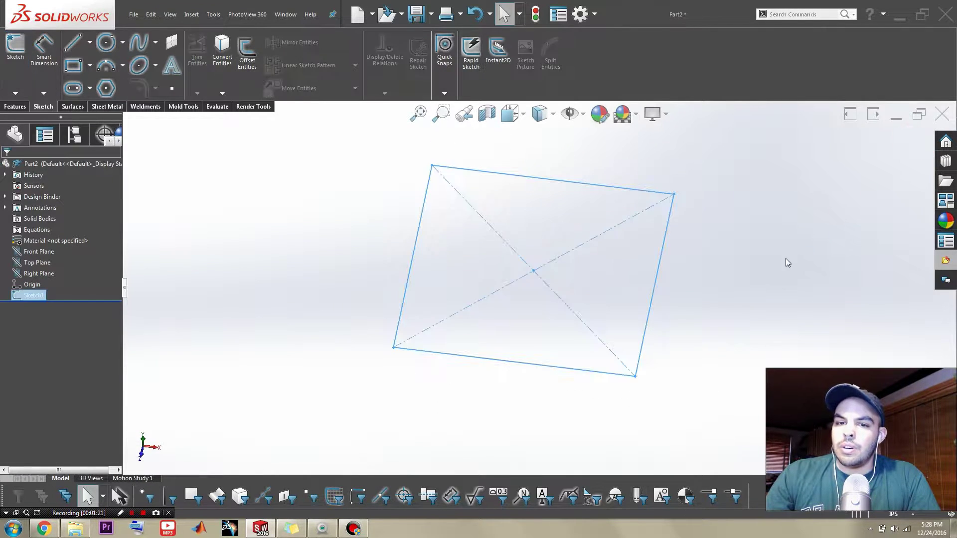
key("s")
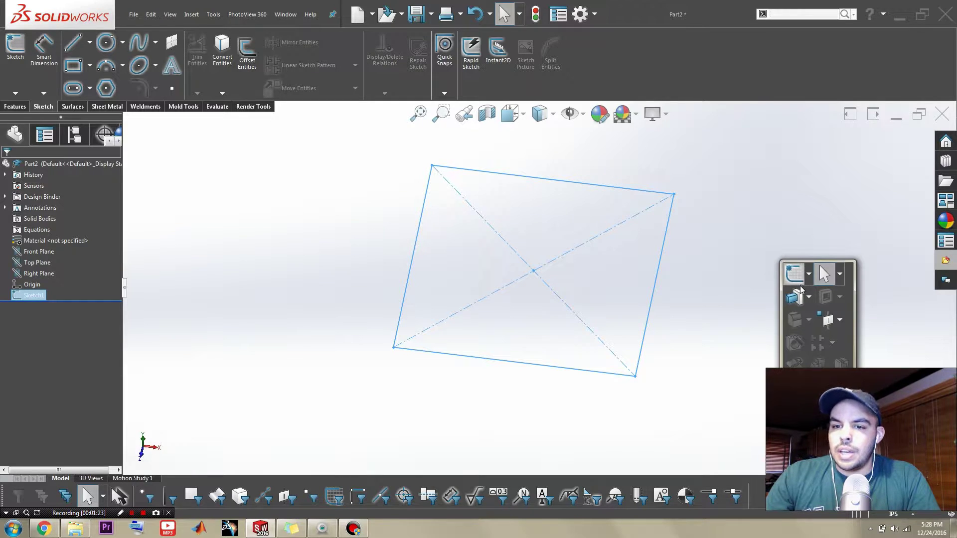
left_click(797, 297)
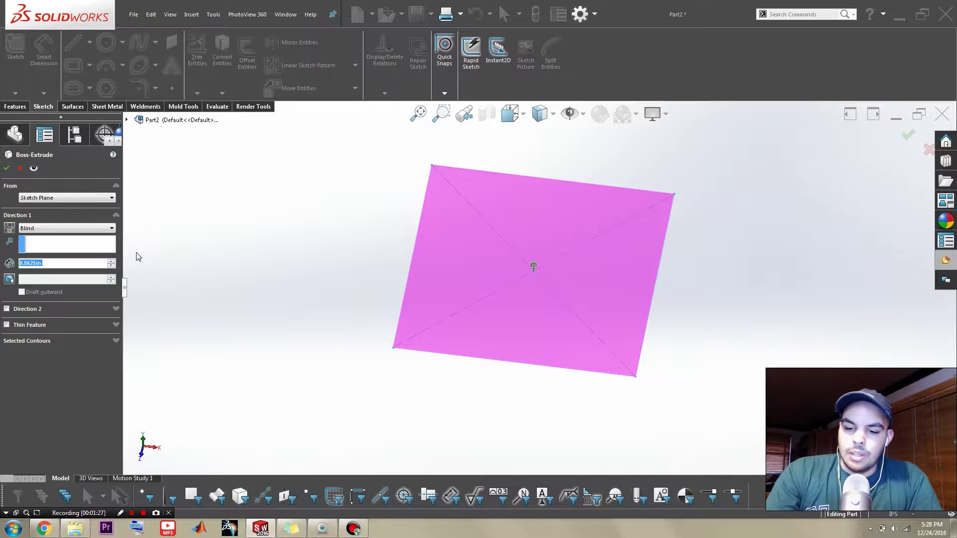
type("24")
key("Return")
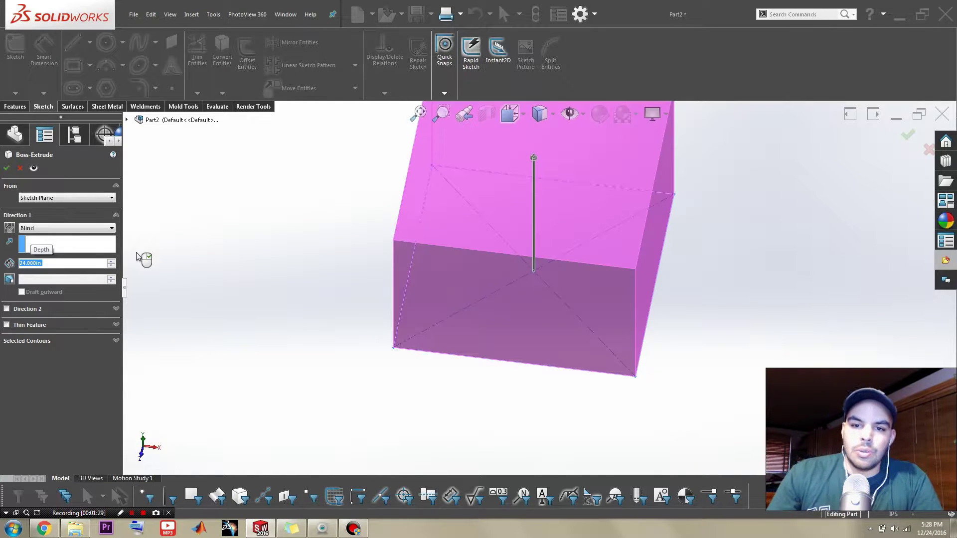
scroll(491, 281, "up", 5)
scroll(522, 229, "down", 3)
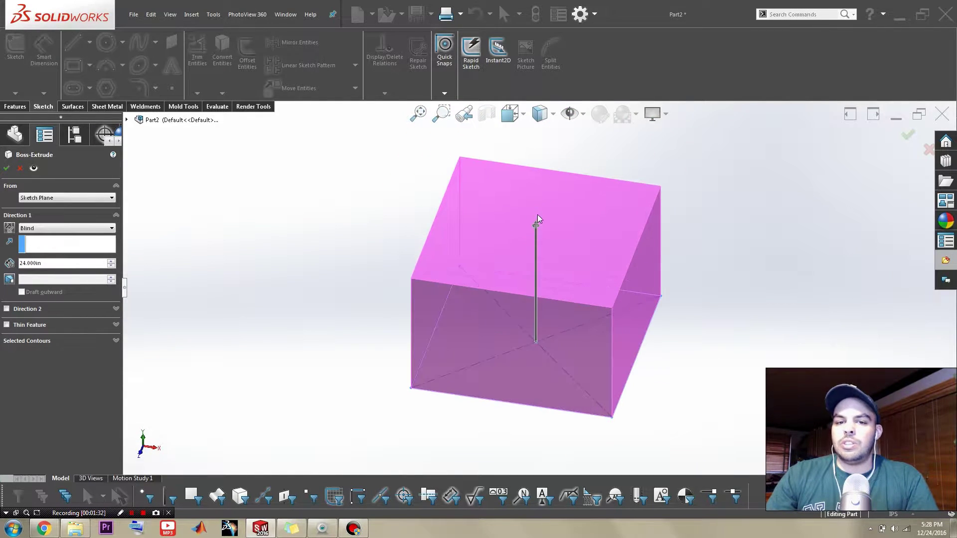
left_click(6, 168)
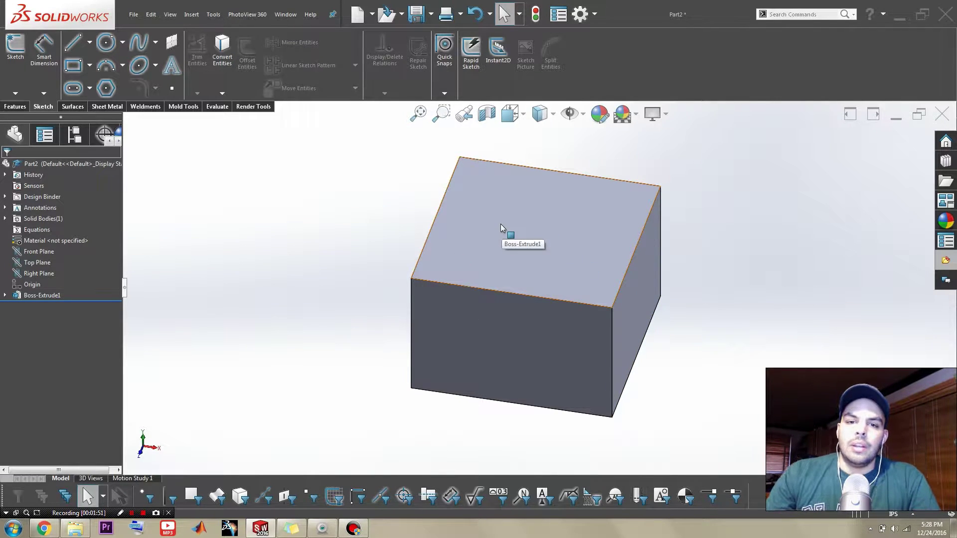
scroll(495, 209, "down", 2)
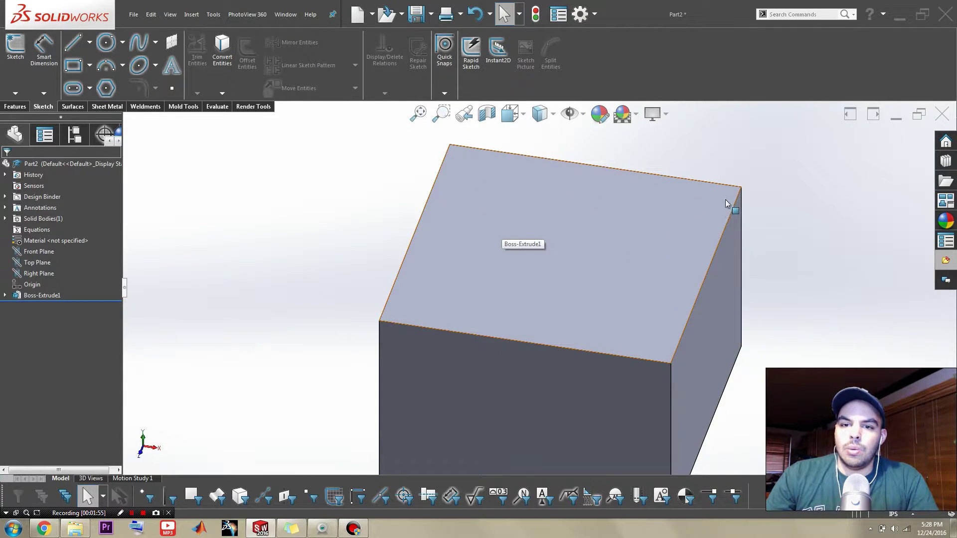
Start a Fill Pattern with the box's top face as boundary and the Square layout
left_click(17, 109)
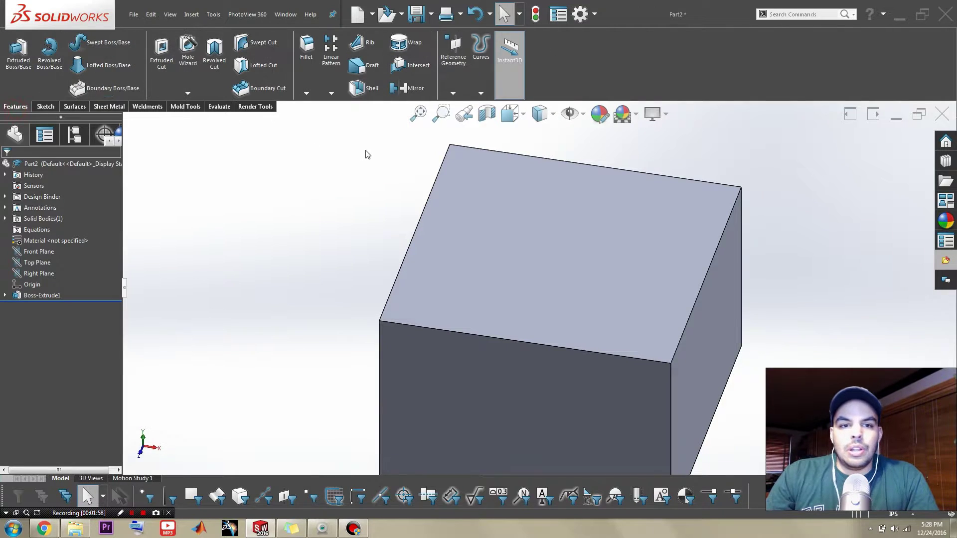
left_click(331, 94)
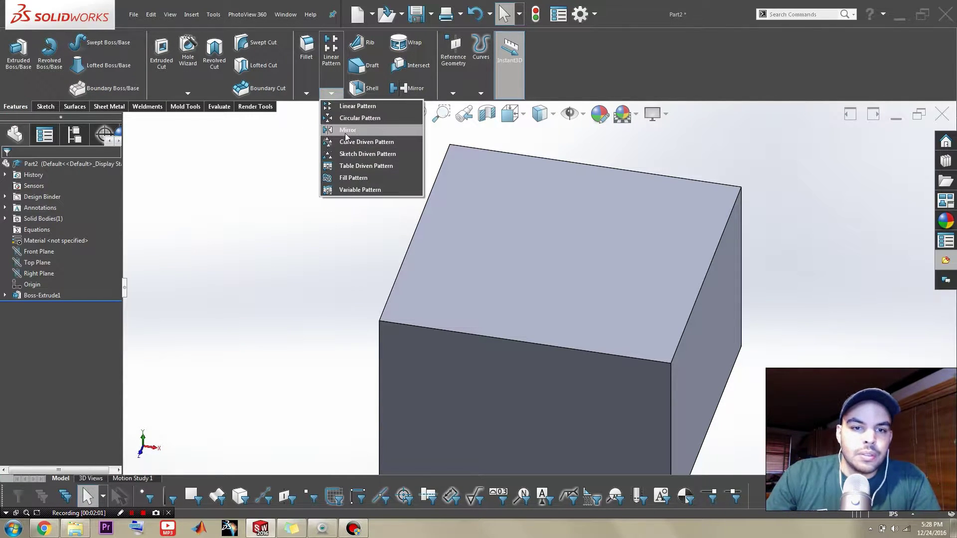
left_click(351, 177)
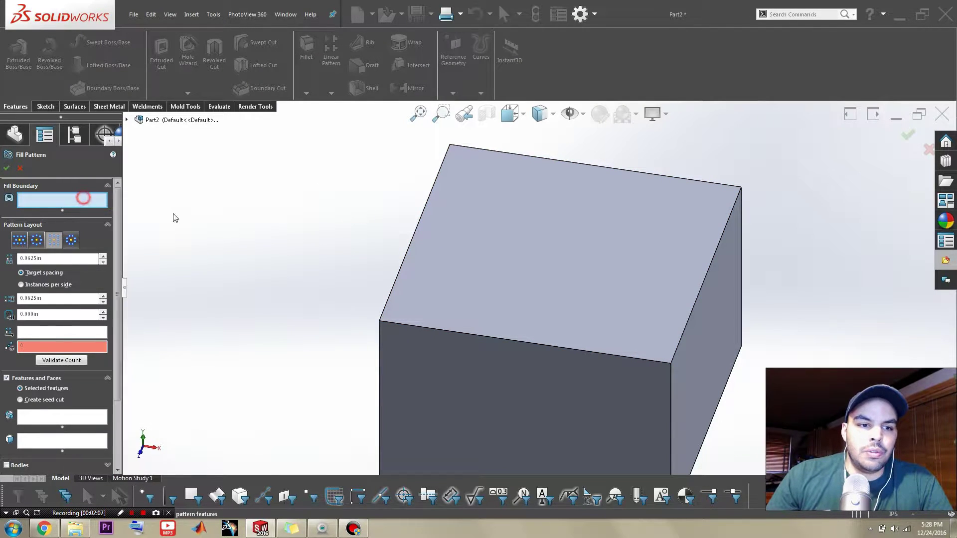
left_click(565, 273)
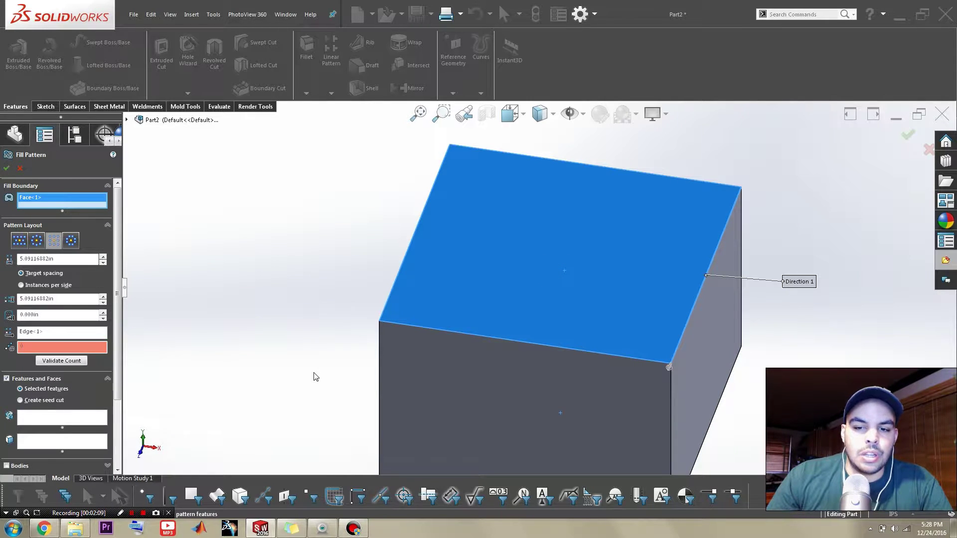
left_click(36, 241)
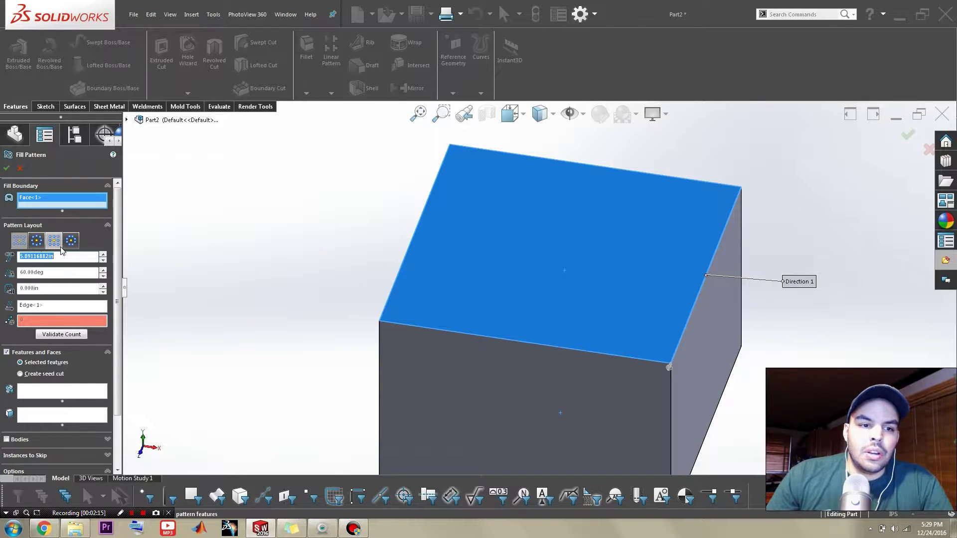
left_click(53, 240)
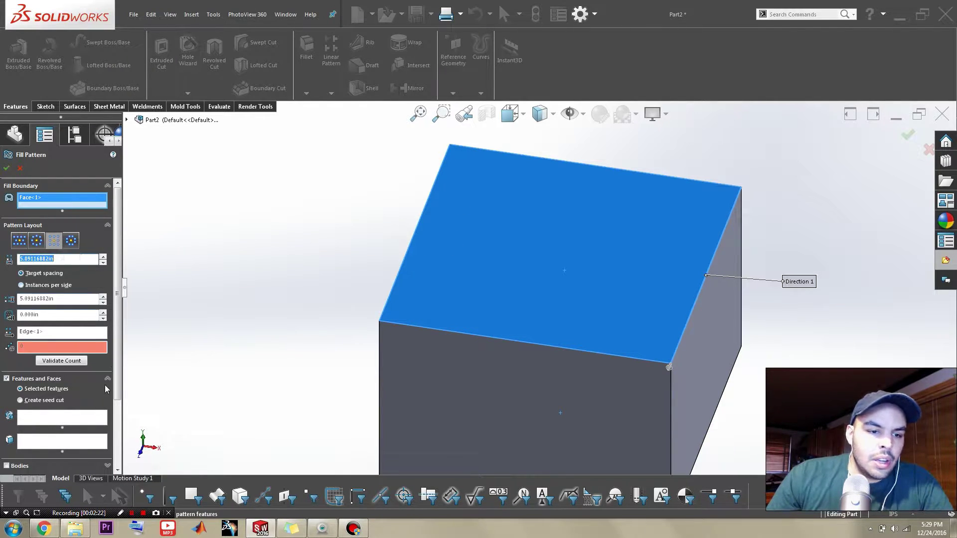
scroll(515, 253, "up", 3)
scroll(522, 333, "down", 2)
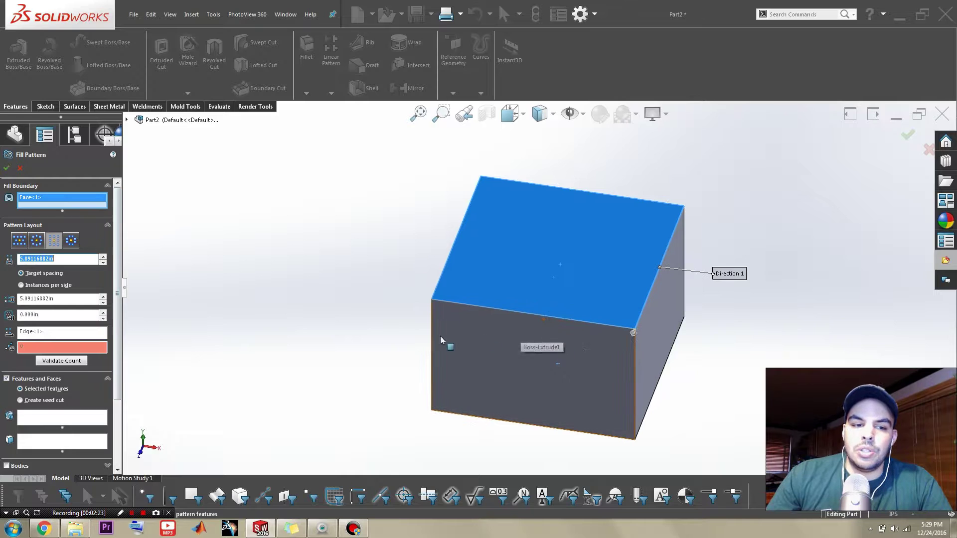
scroll(116, 328, "down", 2)
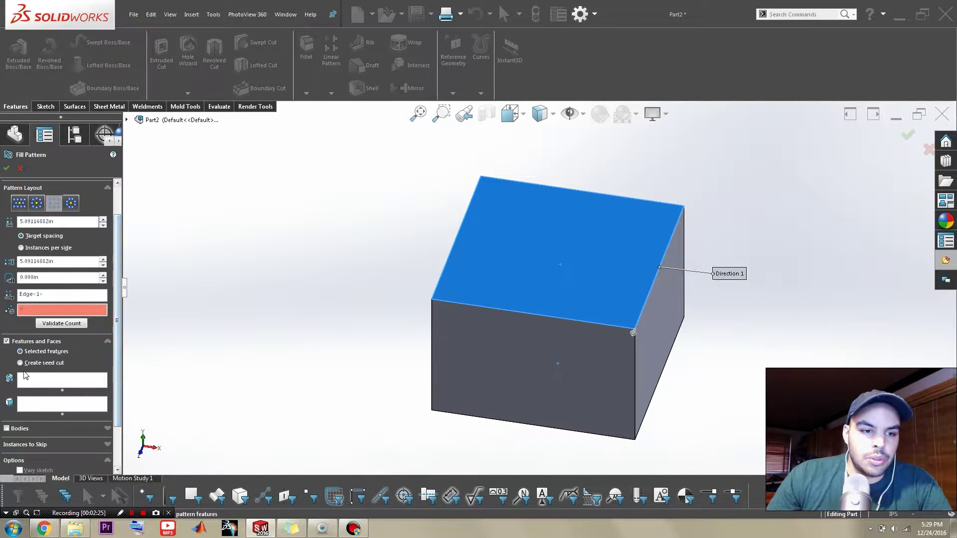
Set a square seed cut for the fill pattern, sized to about 4.535 in
left_click(20, 363)
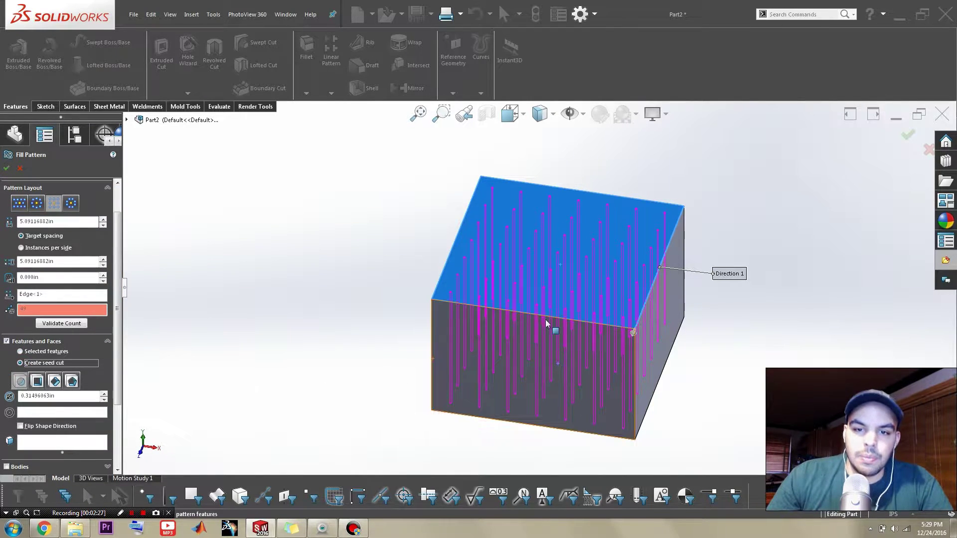
scroll(468, 319, "down", 5)
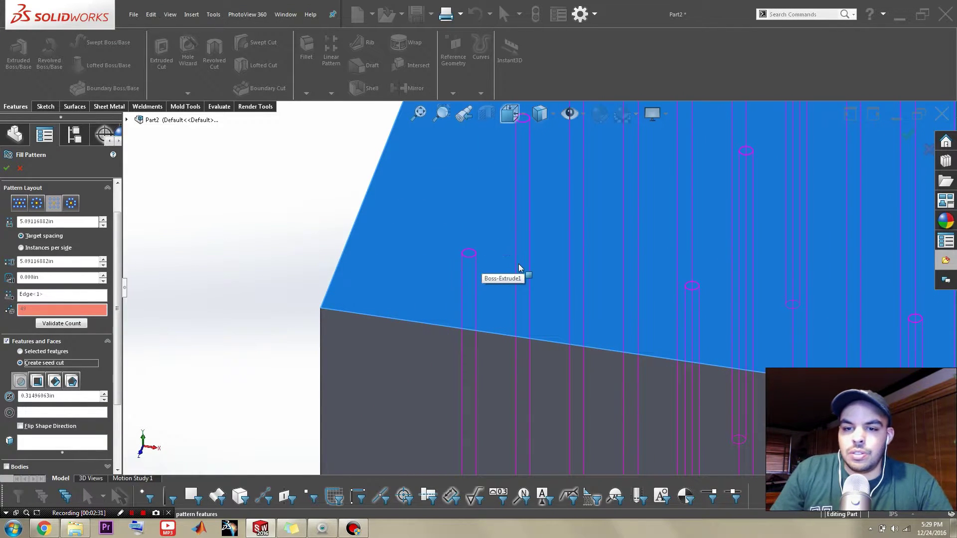
scroll(519, 269, "up", 5)
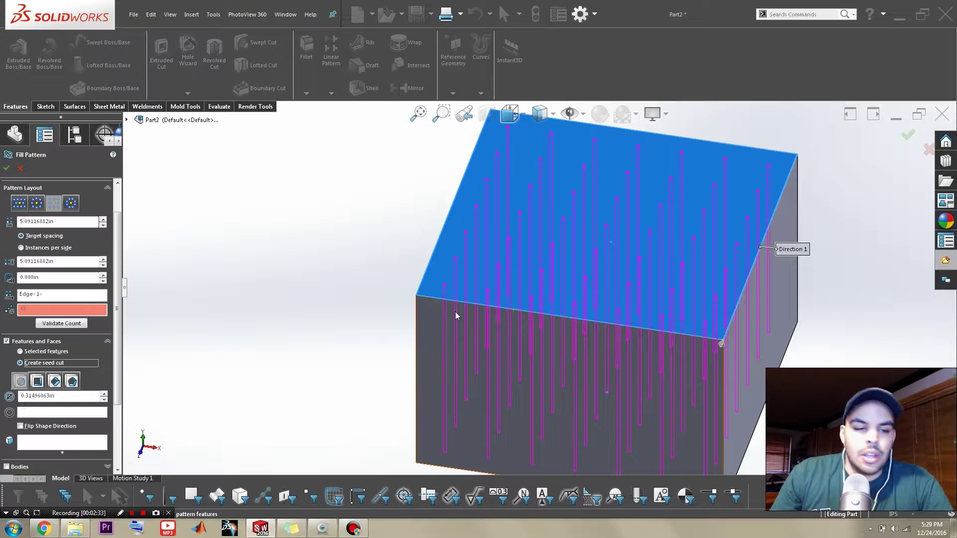
left_click(38, 381)
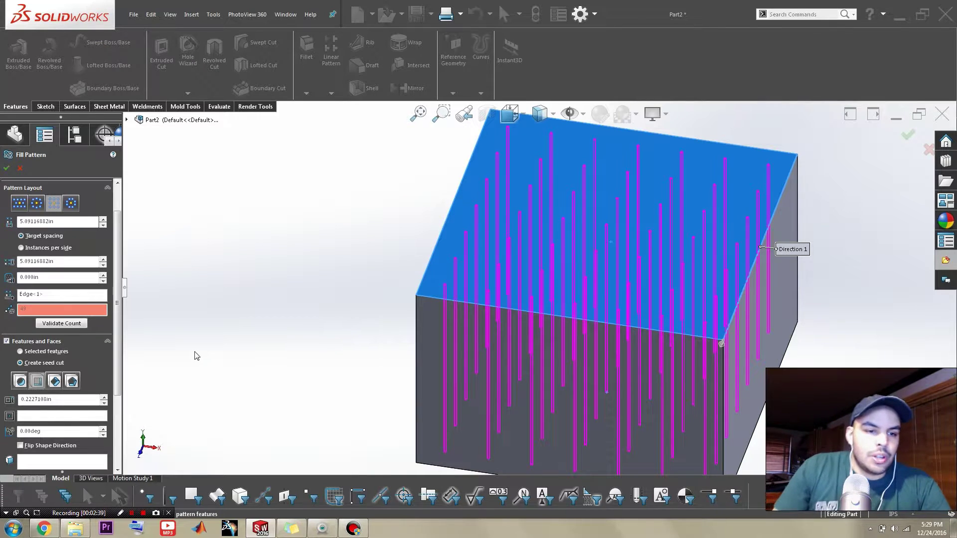
scroll(95, 394, "down", 3)
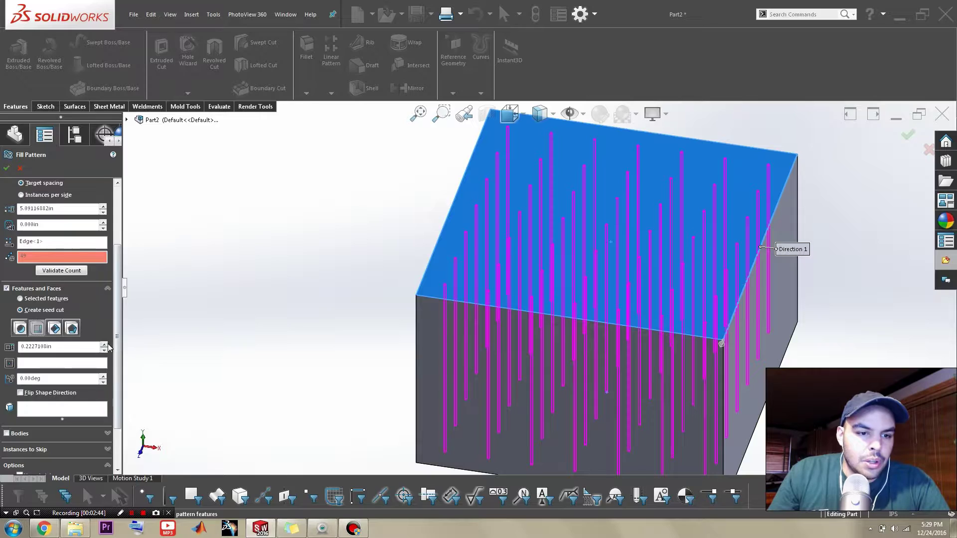
scroll(105, 348, "up", 9)
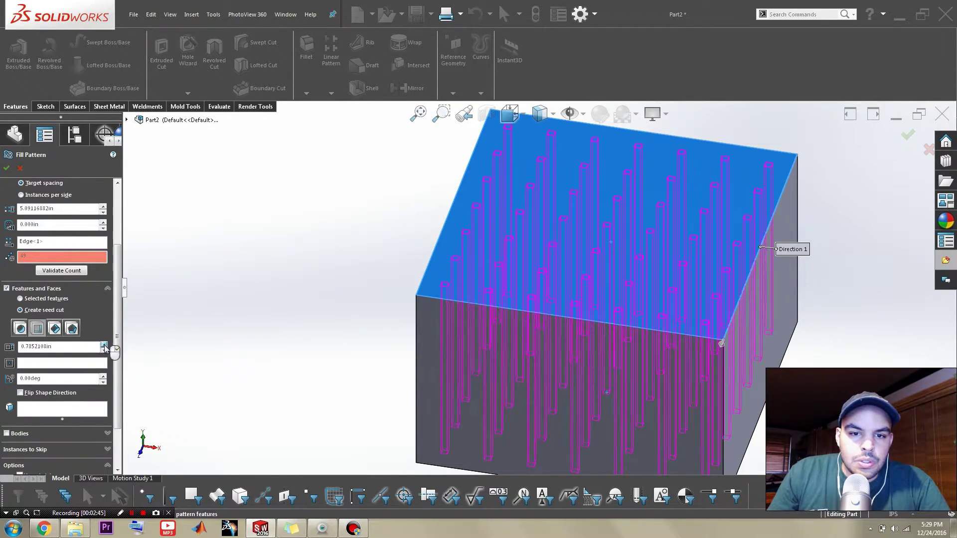
scroll(105, 347, "up", 20)
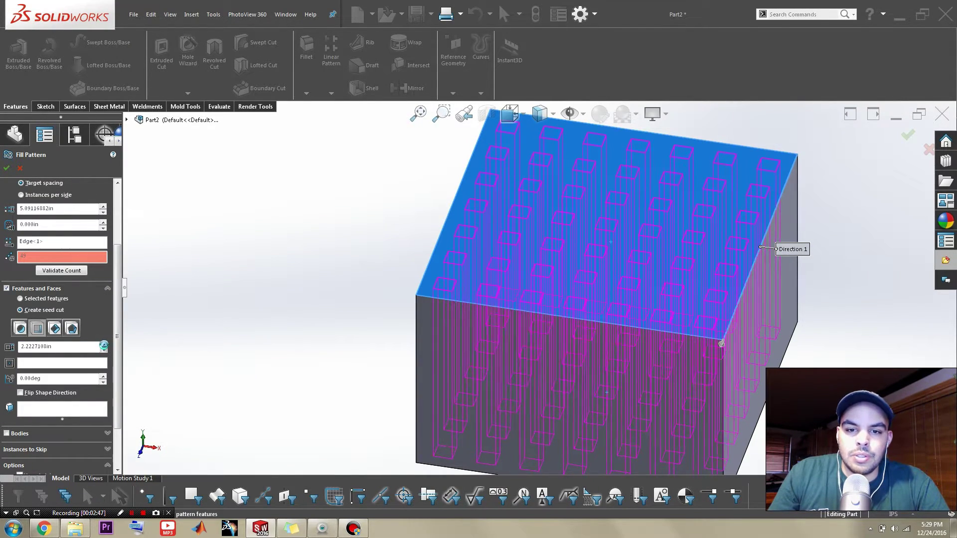
scroll(104, 348, "up", 20)
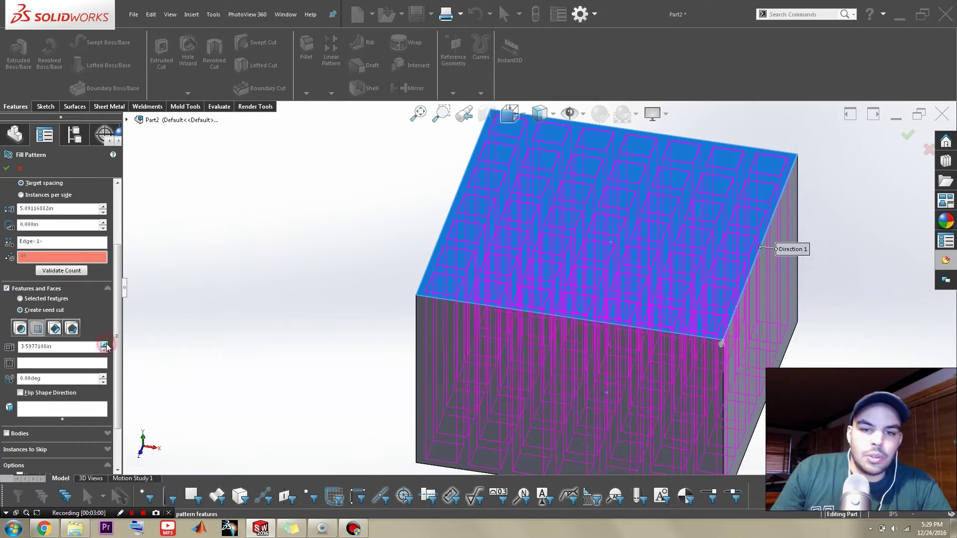
scroll(105, 348, "up", 14)
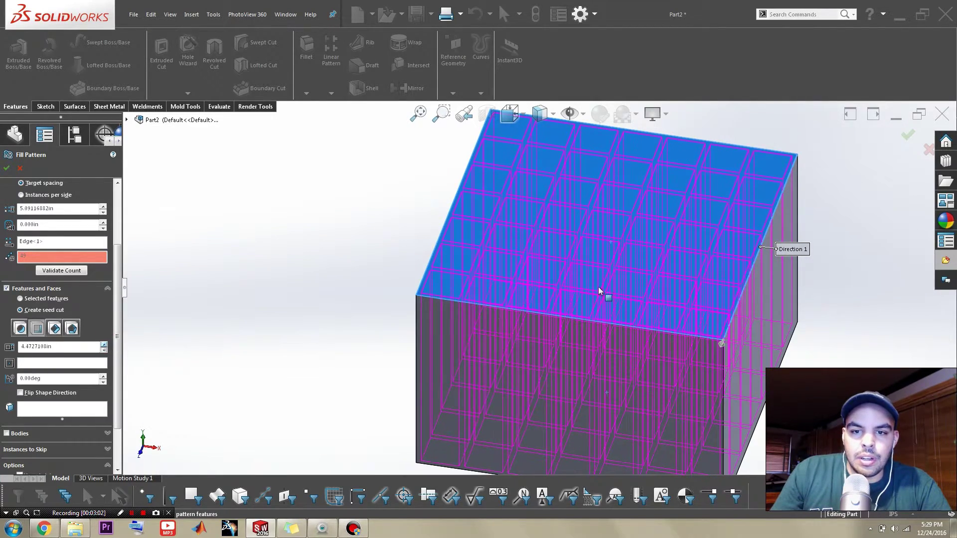
scroll(648, 249, "up", 4)
scroll(599, 259, "down", 6)
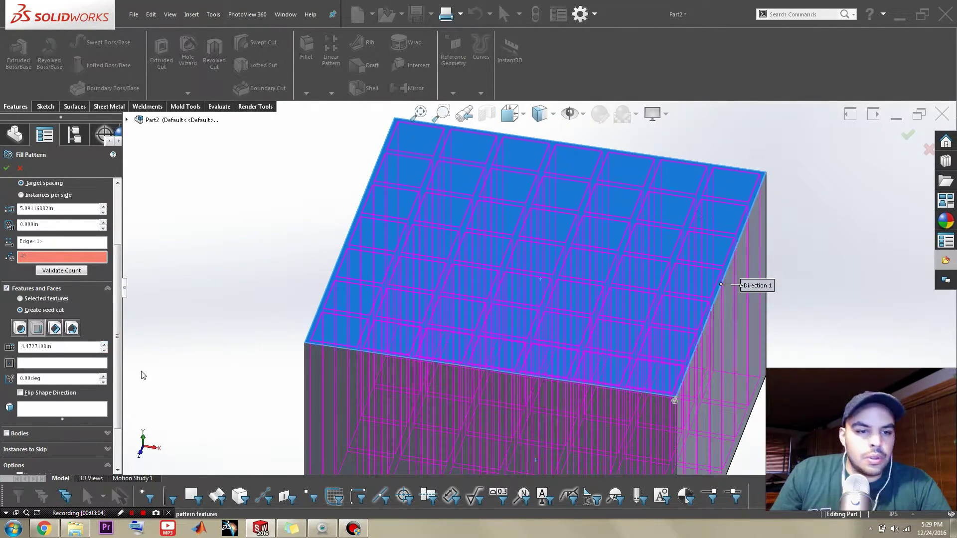
scroll(104, 348, "up", 1)
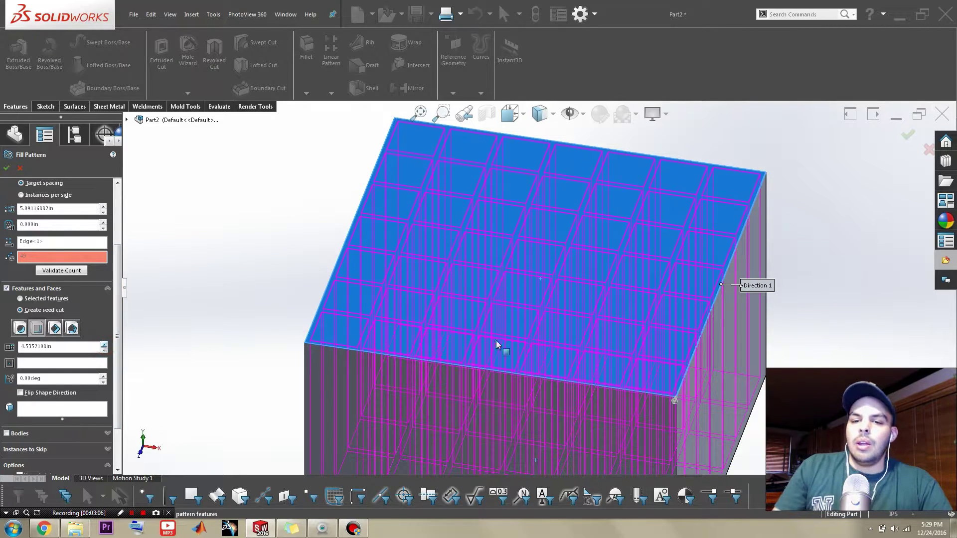
Check the grid face-on and accept Fill Pattern1's 7-by-7 pocket grid
middle_click_drag(677, 283, 499, 383)
scroll(553, 319, "down", 2)
key("ctrl+8")
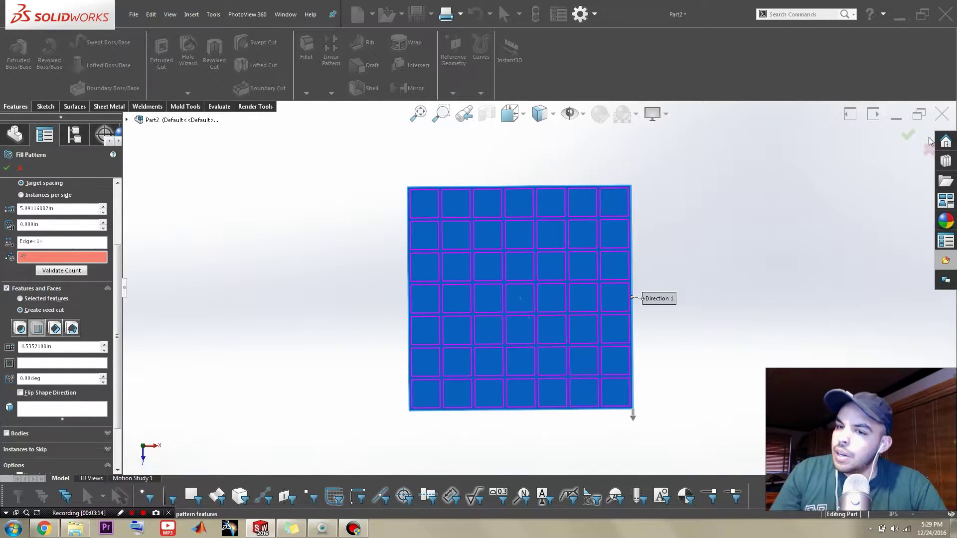
left_click(908, 135)
middle_click_drag(644, 402, 524, 306)
Open Sketch2 on the Front Plane of the compartmented box
left_click(312, 297)
scroll(319, 297, "down", 2)
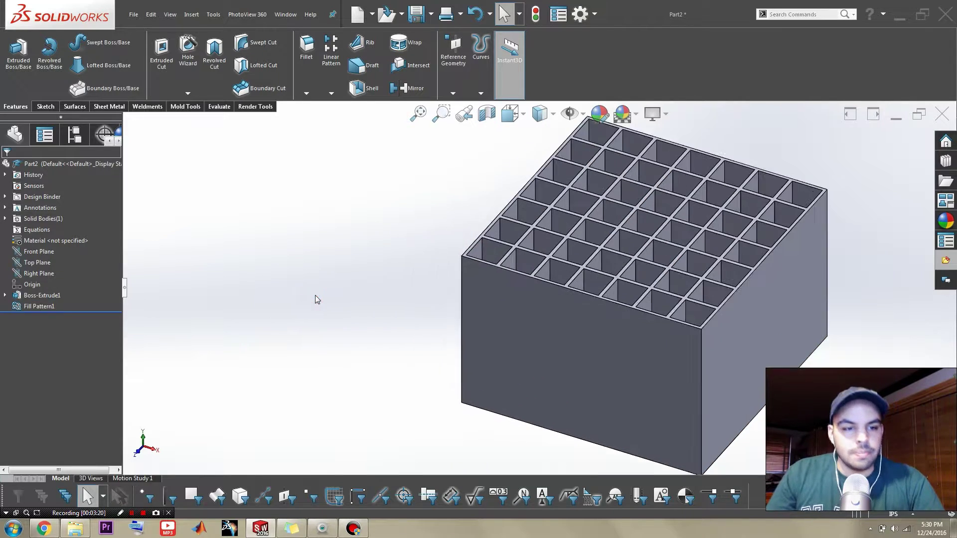
middle_click_drag(327, 297, 572, 199)
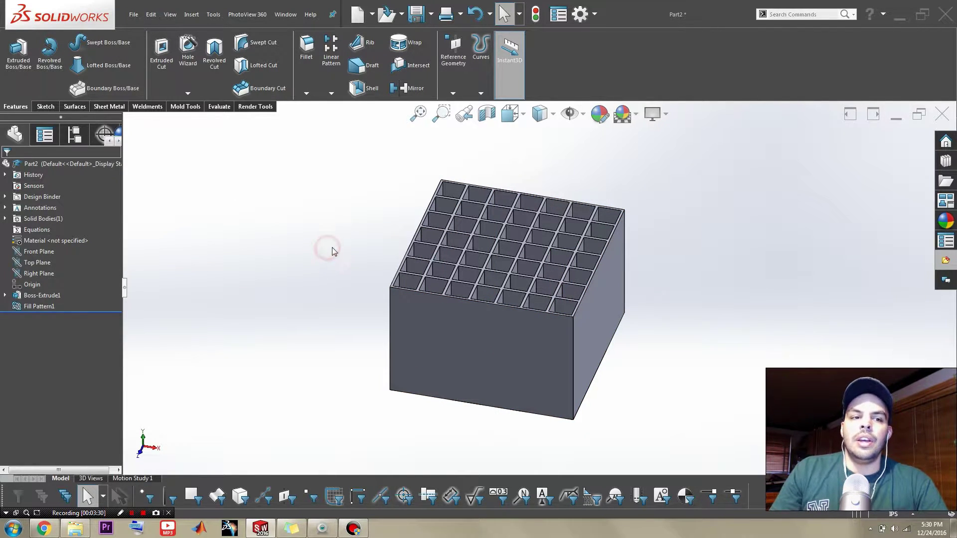
left_click(38, 112)
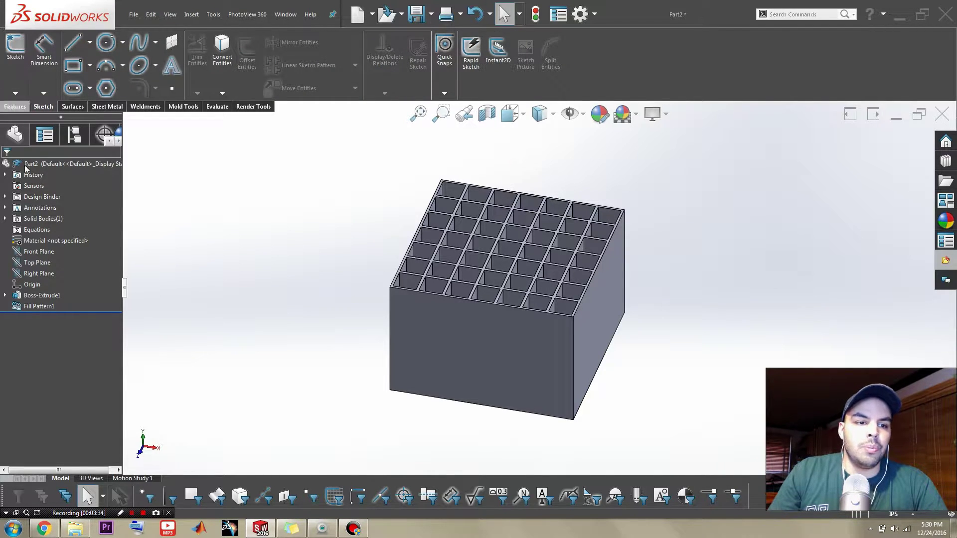
left_click(40, 252)
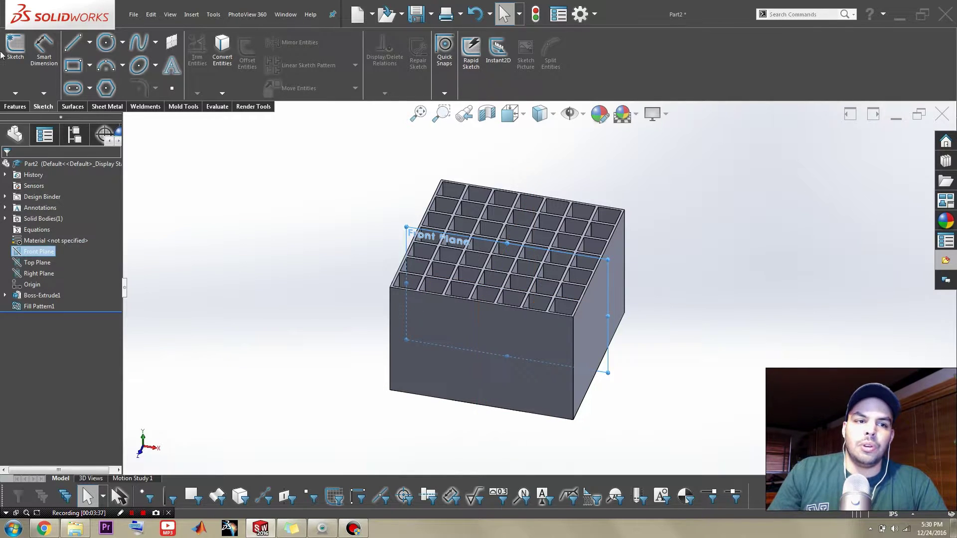
left_click(15, 48)
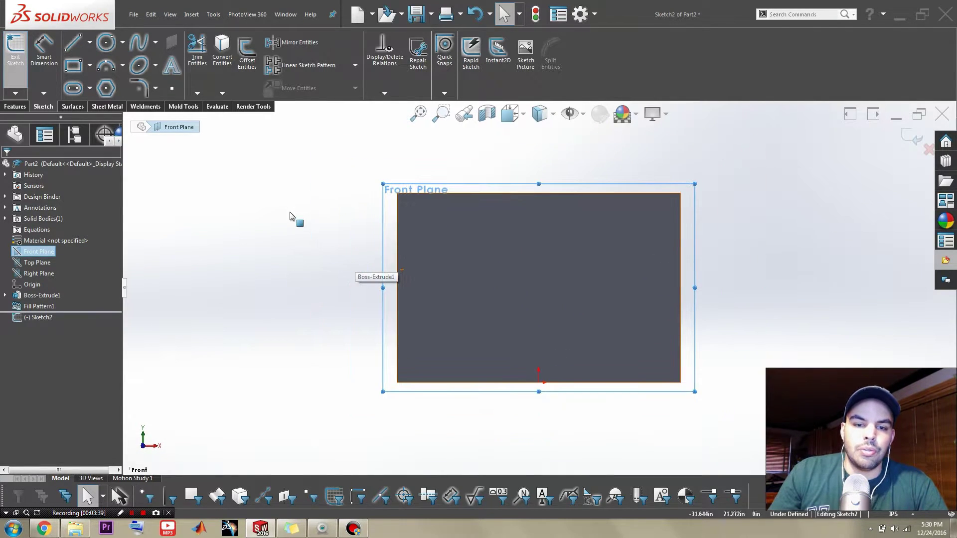
Draw a spline from upper left to below the block, with a level top and vertical bottom
mouse_move(279, 211)
right_mouse_down()
mouse_move(322, 210)
mouse_move(271, 207)
right_mouse_up()
left_click(251, 206)
left_click(508, 406)
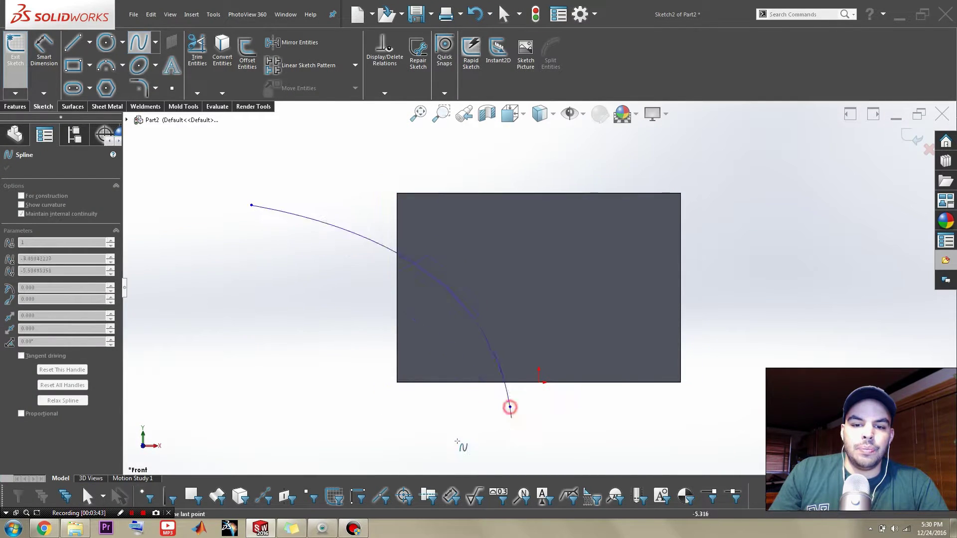
key("Escape")
left_click(500, 405)
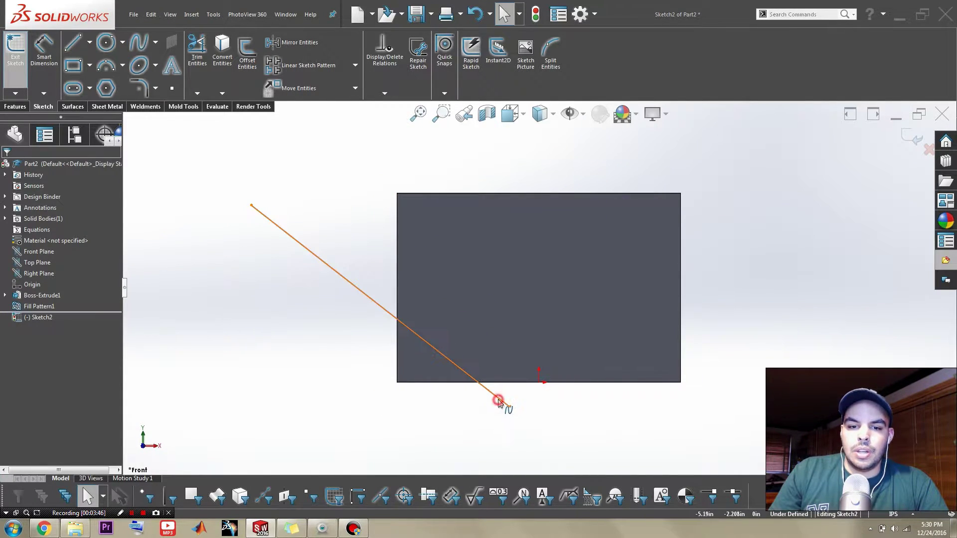
left_click(504, 402)
left_click_drag(439, 352, 511, 304)
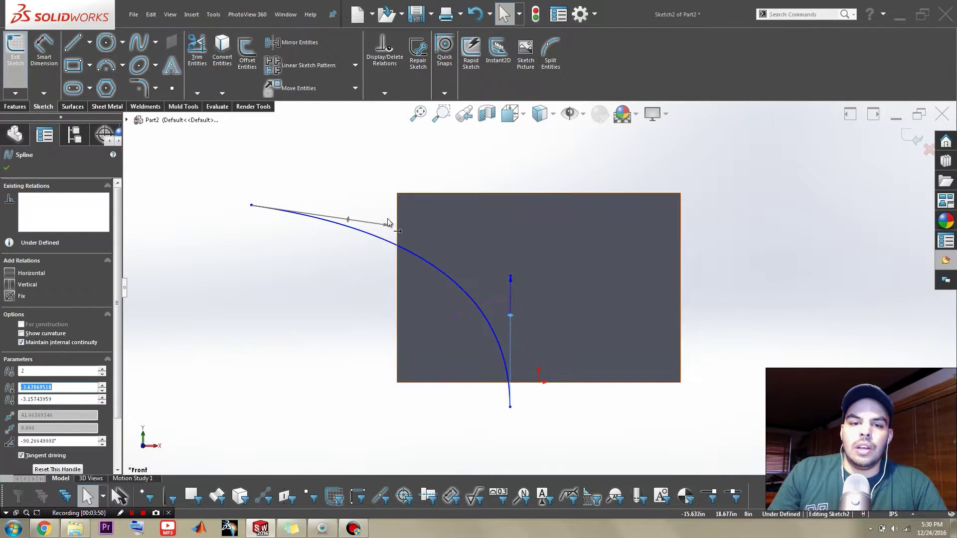
left_click_drag(388, 224, 385, 200)
left_click(359, 171)
left_click(450, 268)
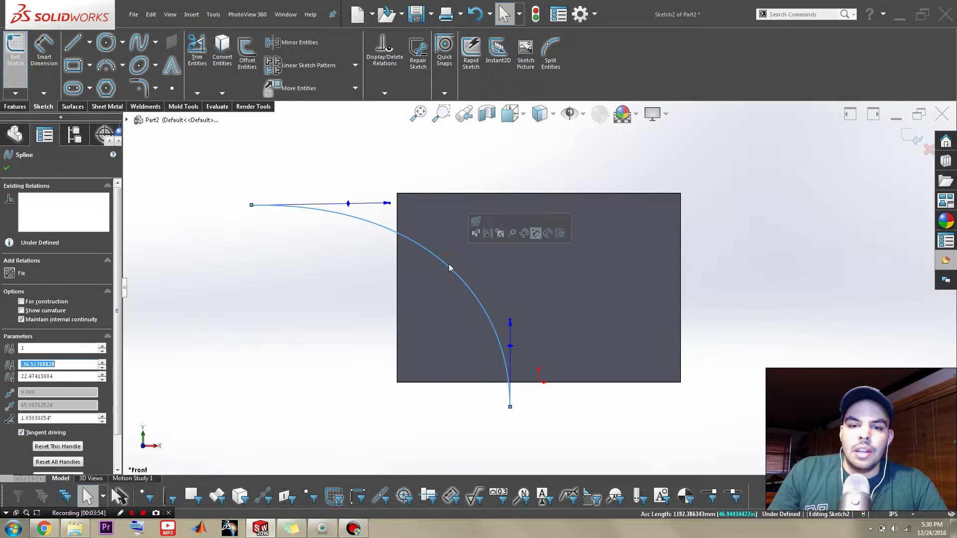
Convert the spline to a style spline and delete one control vertex, accepting the warning
right_click(450, 268)
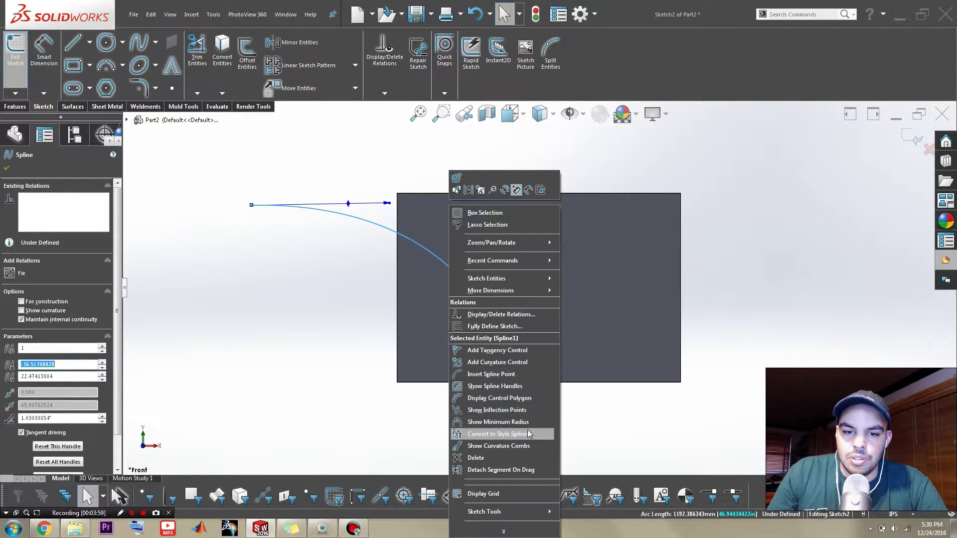
left_click(517, 435)
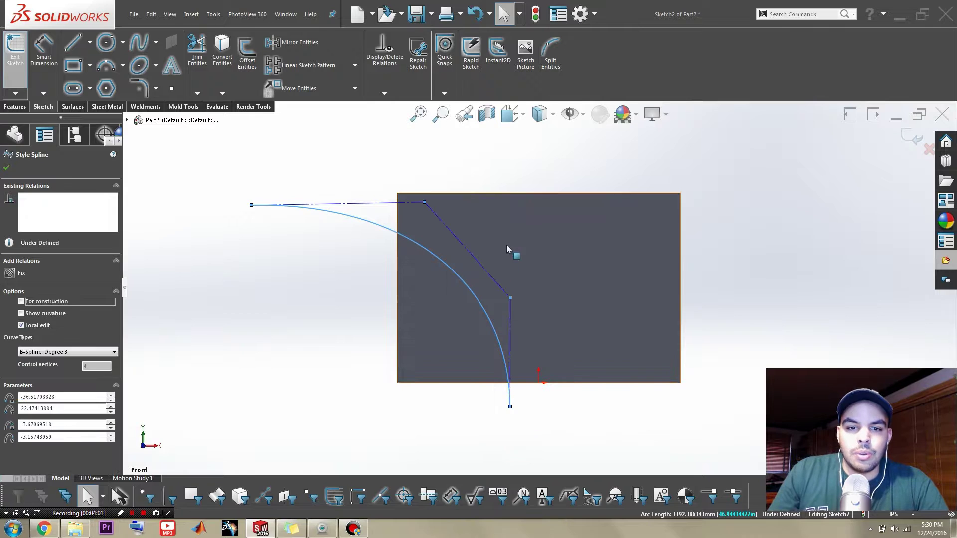
key("Escape")
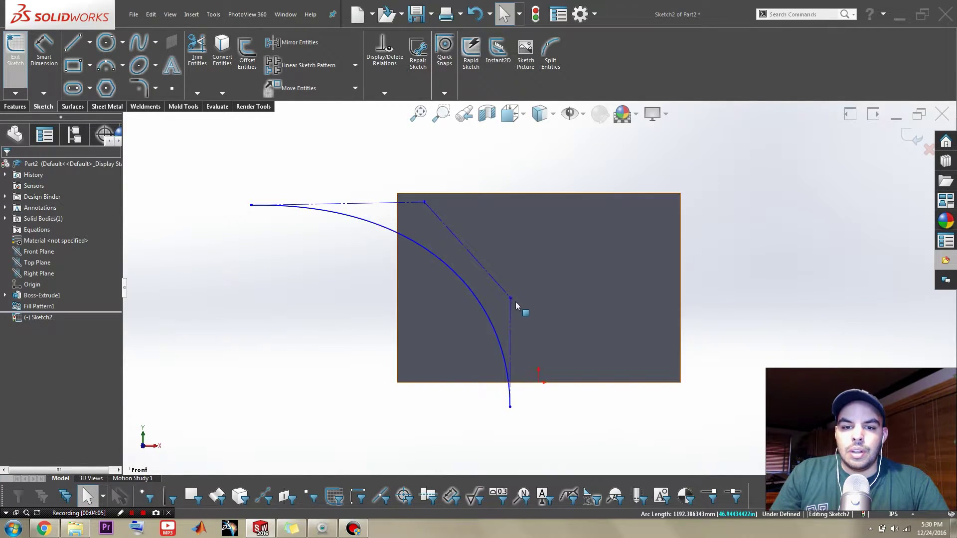
left_click(513, 301)
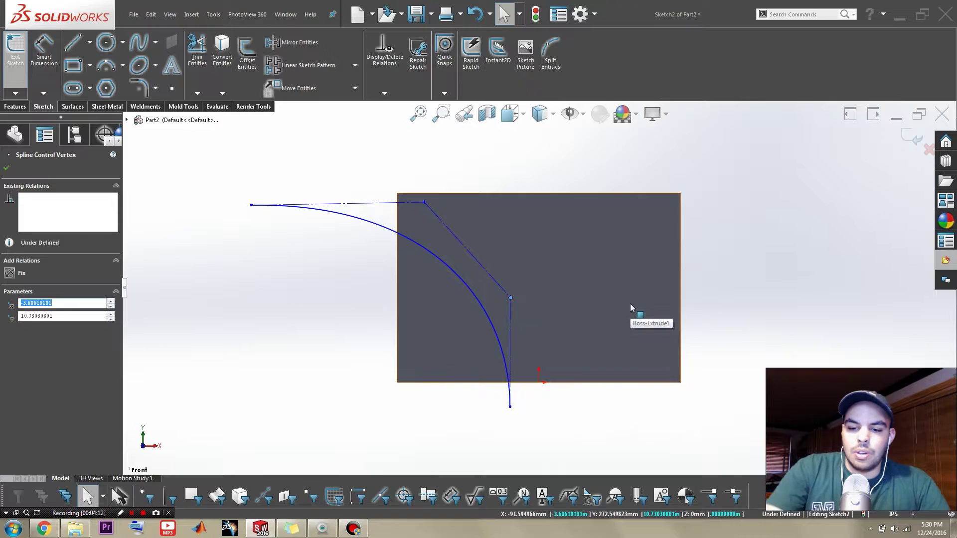
key("Delete")
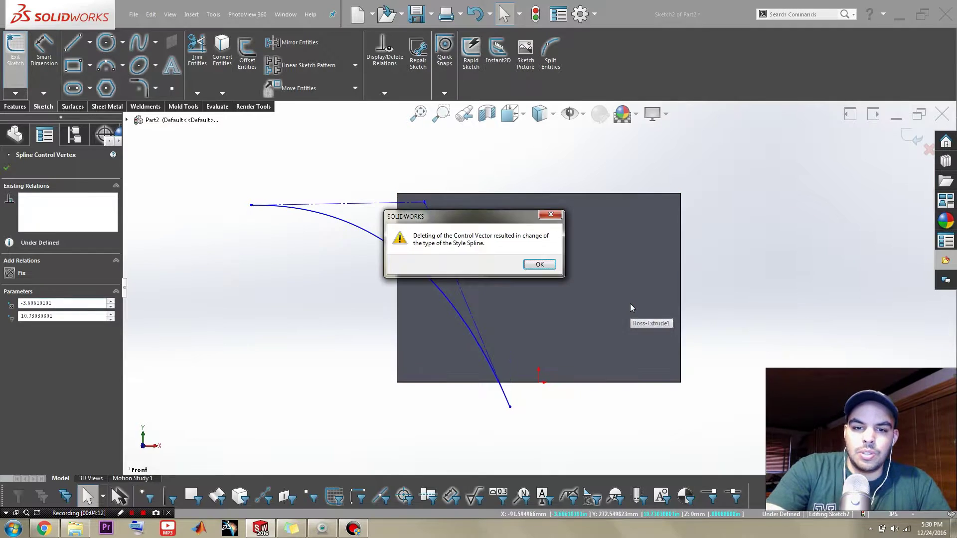
left_click(537, 263)
Drag the style spline's control vertex right to reshape the funnel curve
left_click_drag(426, 204, 509, 204)
left_click(453, 159)
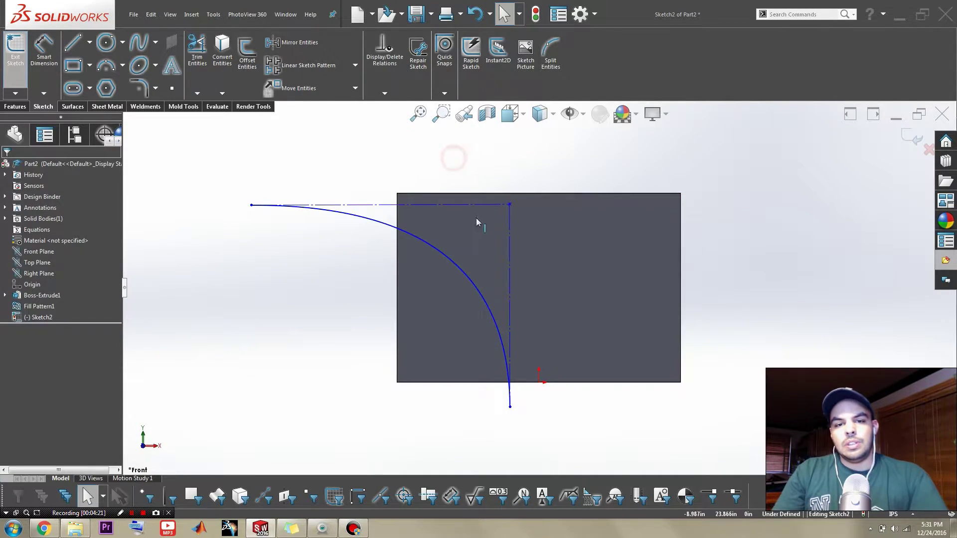
left_click(509, 238)
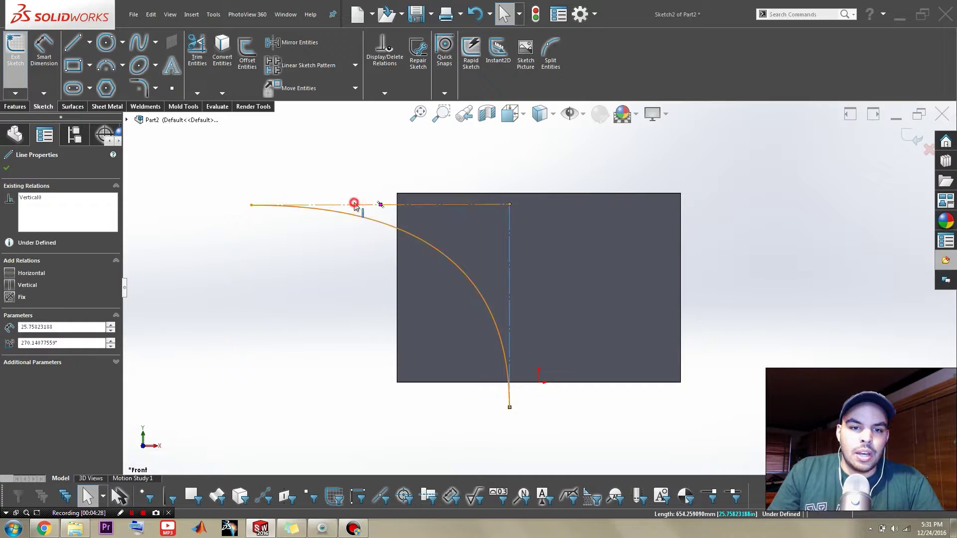
left_click(252, 272)
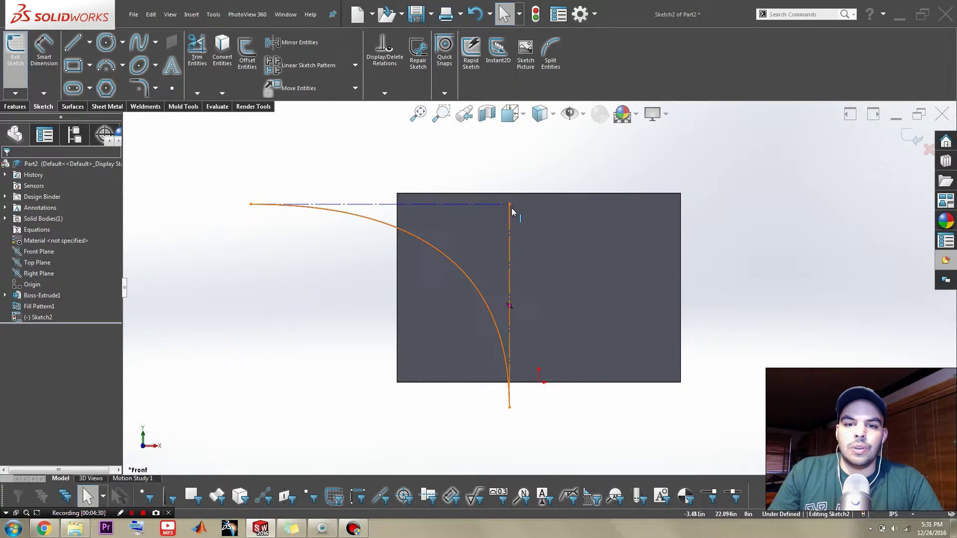
Raise a control vertex level with the block's top edge and check the spline's bottom endpoint
scroll(548, 423, "down", 2)
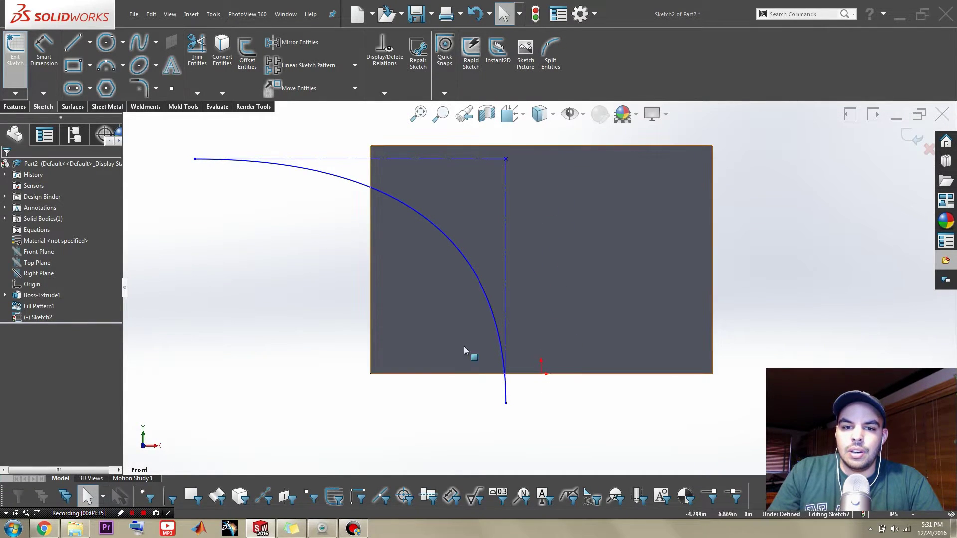
middle_click_drag(511, 169, 516, 233, "ctrl")
left_click_drag(546, 250, 555, 235)
scroll(521, 294, "up", 3)
scroll(551, 393, "down", 5)
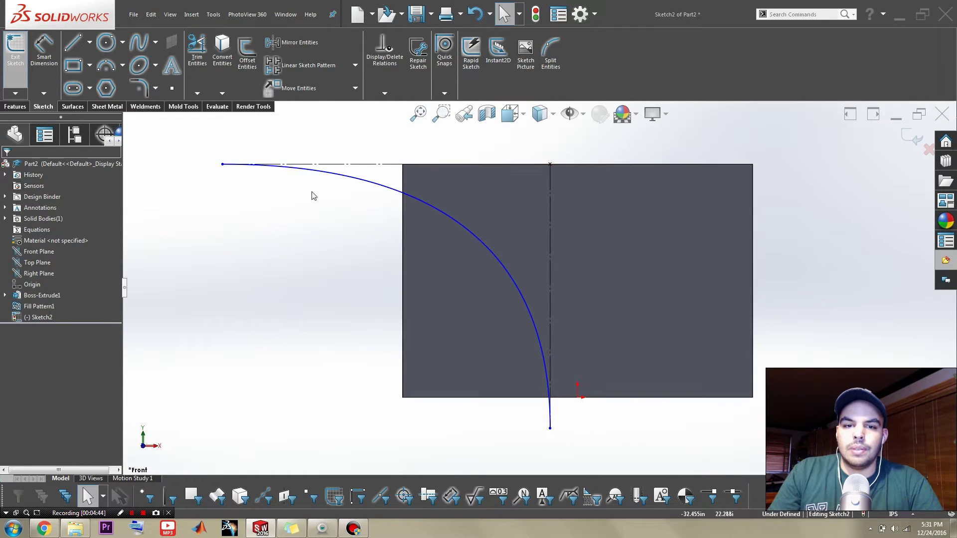
scroll(448, 246, "up", 3)
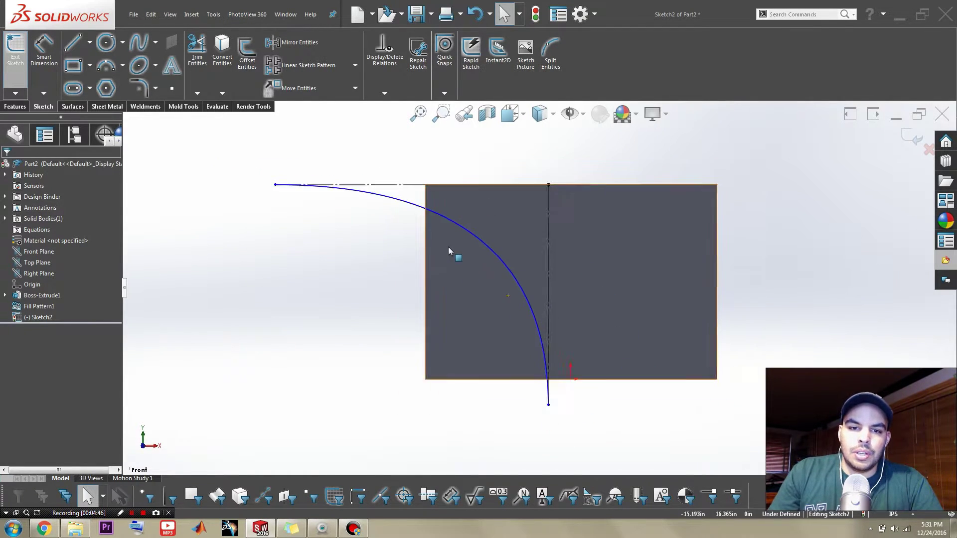
scroll(532, 290, "down", 1)
left_click(532, 290)
scroll(531, 291, "down", 2)
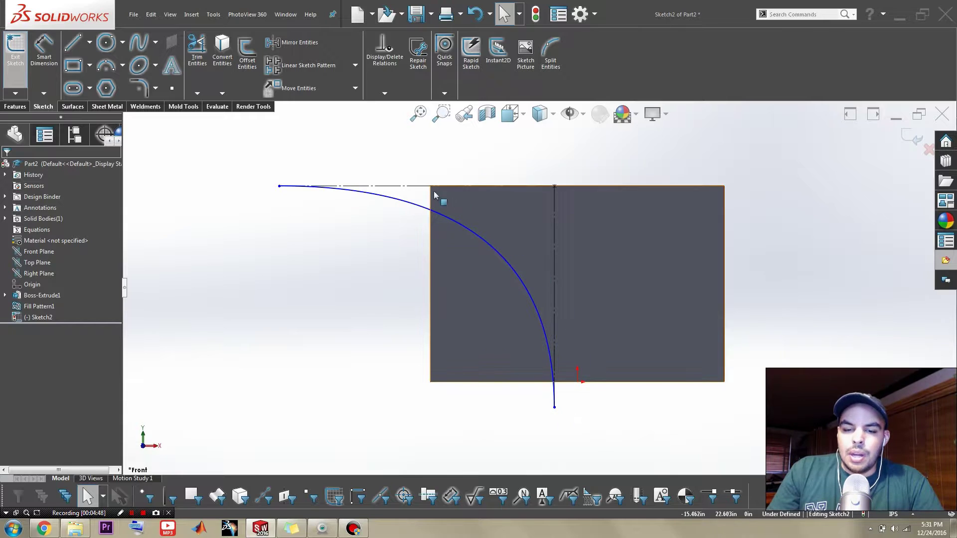
left_click(554, 408)
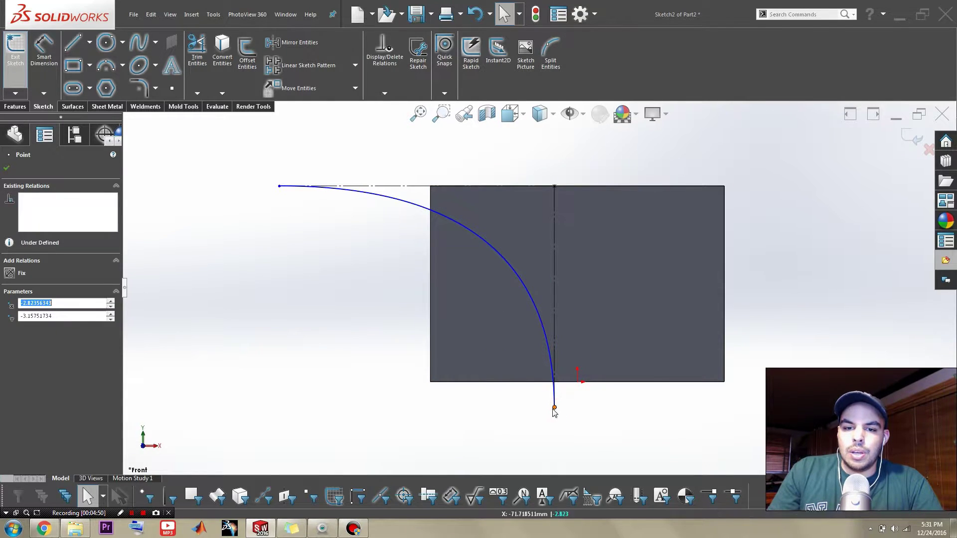
left_click(480, 402)
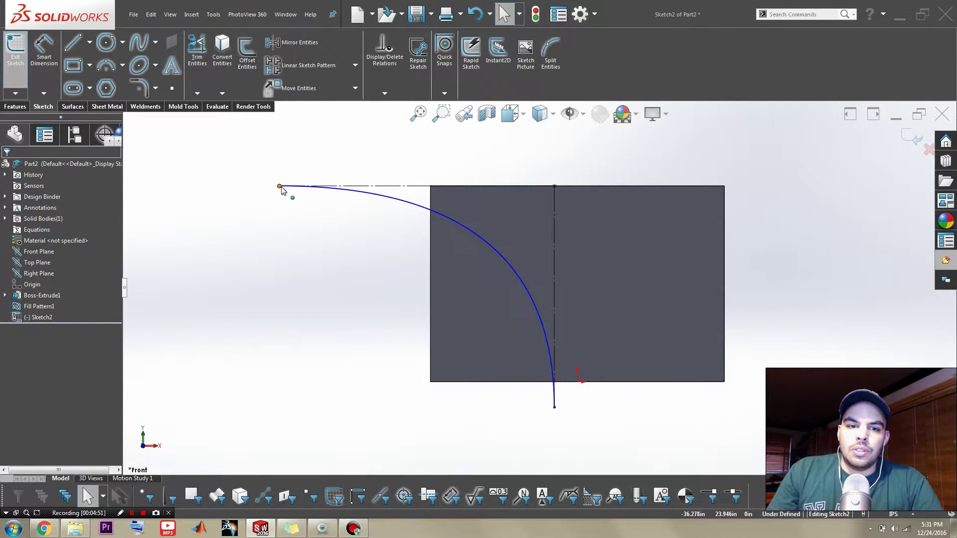
Move the spline's left endpoint toward the block's corner and inspect the pocket grid
left_click_drag(282, 188, 260, 188)
left_click(380, 254)
middle_click_drag(379, 253, 416, 269)
middle_click_drag(705, 278, 639, 380)
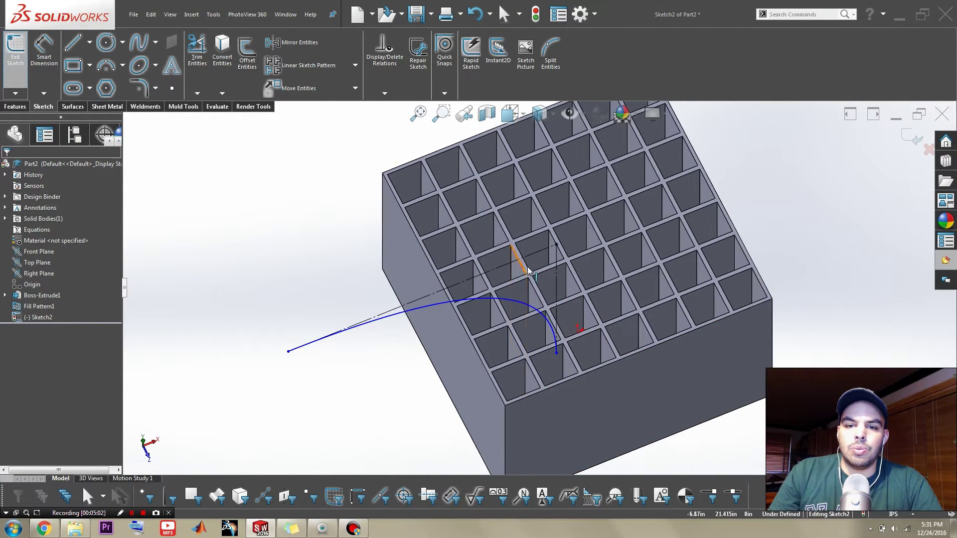
key("Escape")
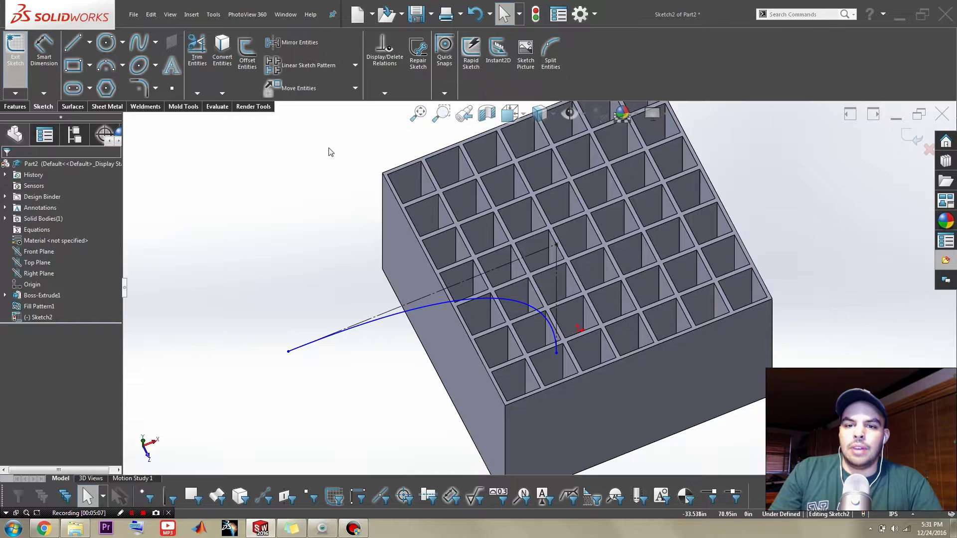
scroll(591, 352, "up", 5)
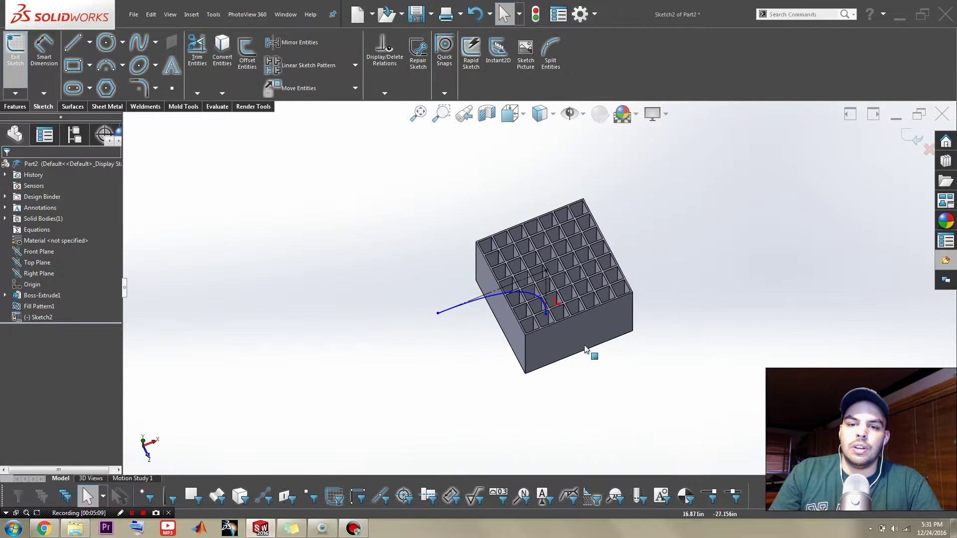
middle_click_drag(591, 352, 545, 267)
scroll(572, 263, "down", 4)
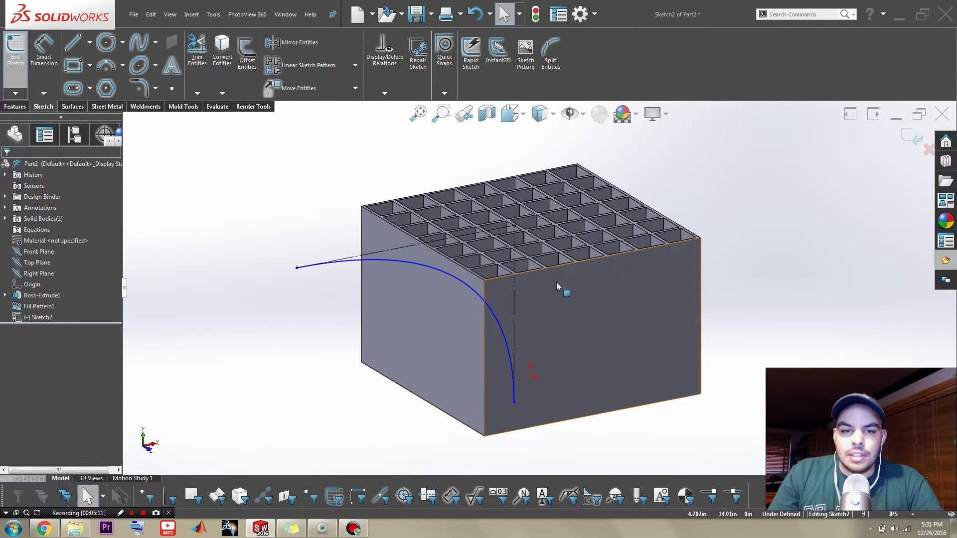
key("ctrl+1")
scroll(465, 244, "down", 2)
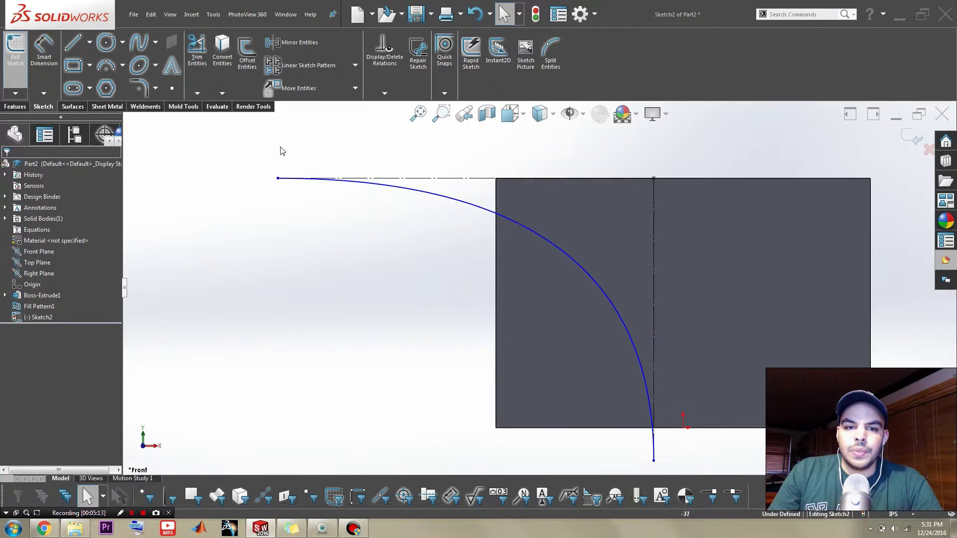
Shift the left endpoint further right and remove the top vertex's coincident relation
left_click_drag(277, 179, 334, 179)
left_click(321, 278)
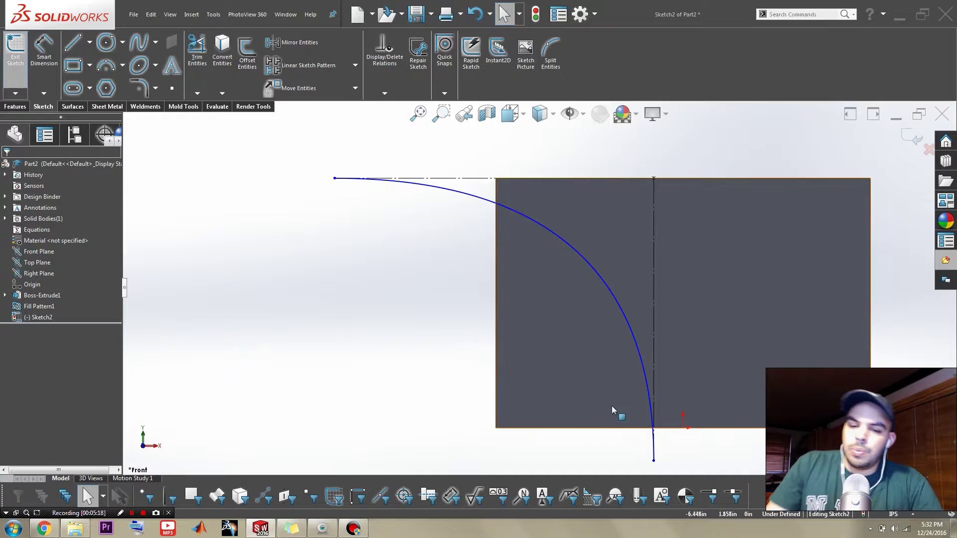
scroll(612, 406, "up", 2)
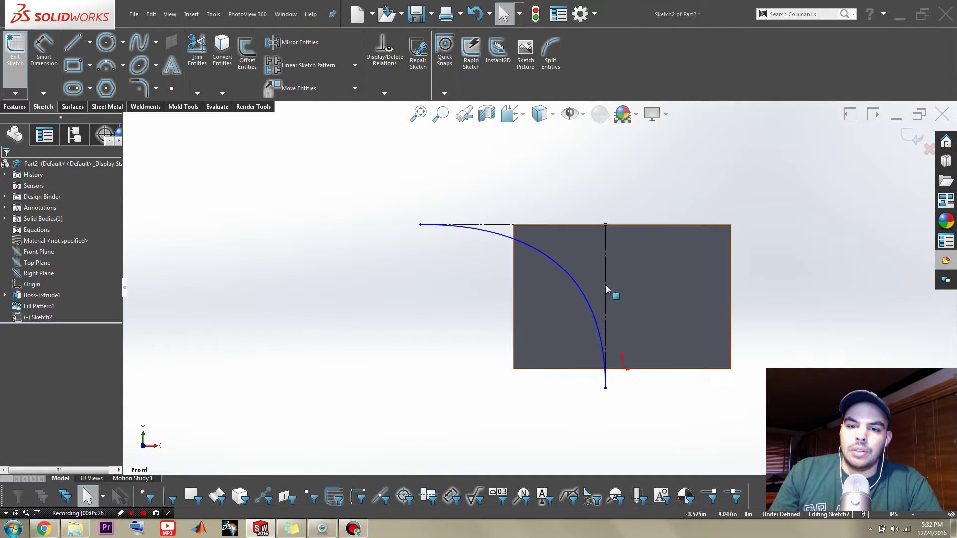
middle_click_drag(607, 289, 643, 339)
scroll(638, 248, "down", 5)
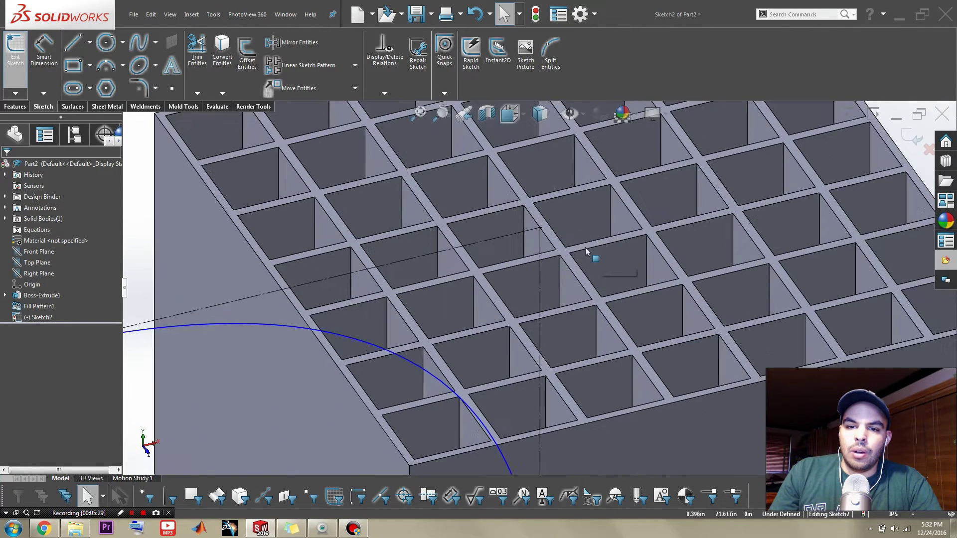
left_click(541, 228)
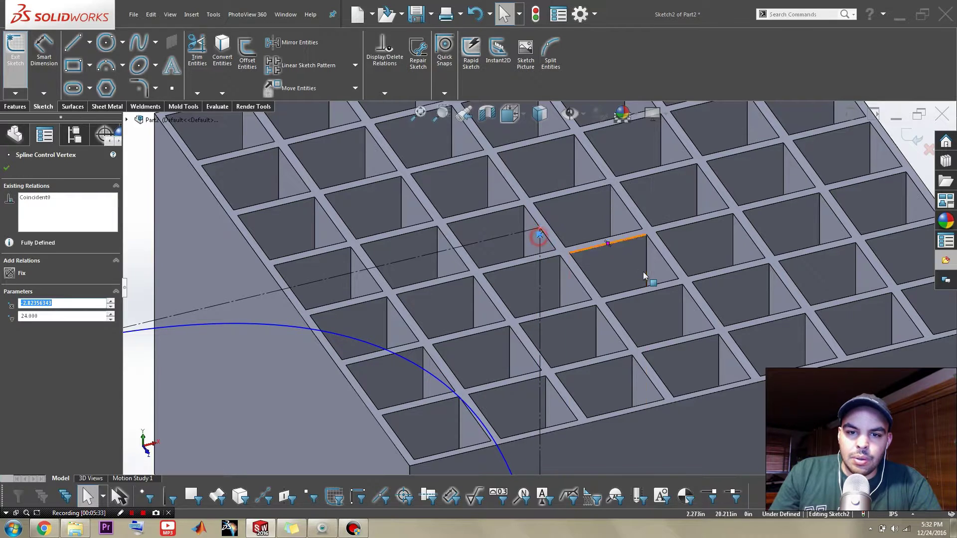
key("ctrl+z")
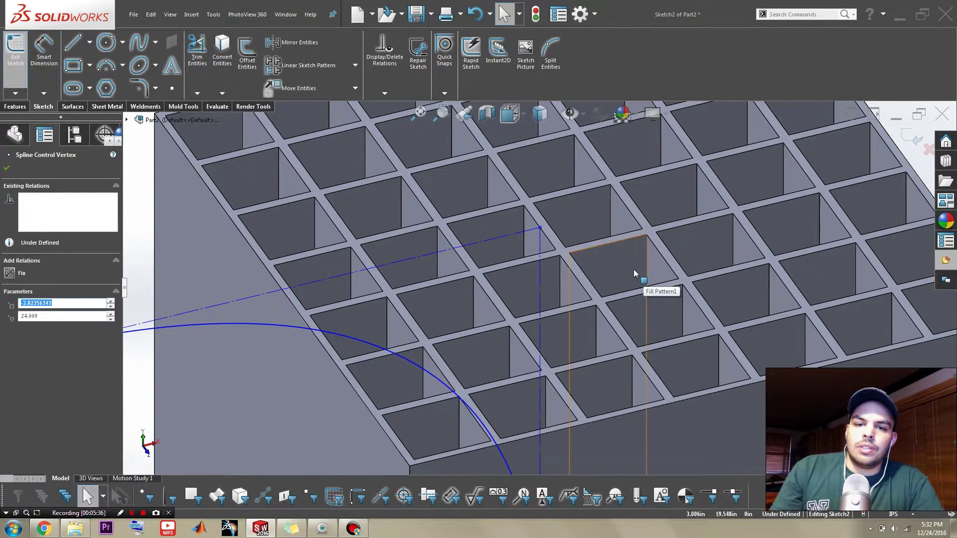
key("ctrl+8")
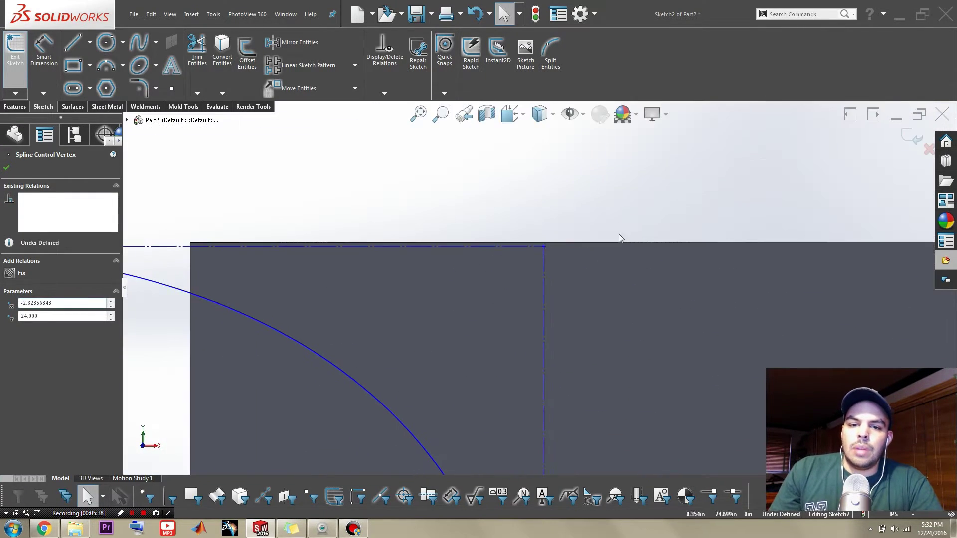
scroll(499, 209, "down", 3)
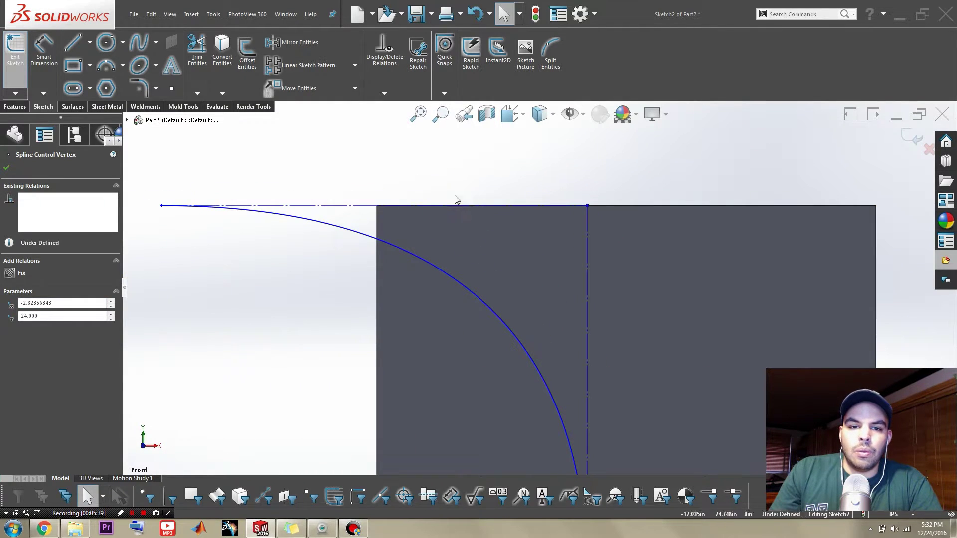
Make the top sketch line collinear with the block's top edge, nudge the end vertex, and exit Sketch2
left_click(352, 208)
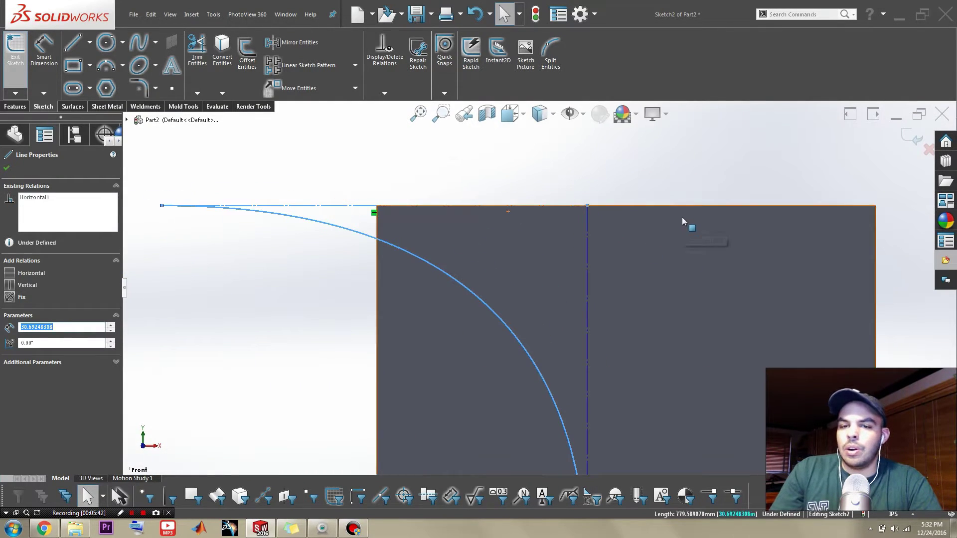
left_click(668, 206, "ctrl")
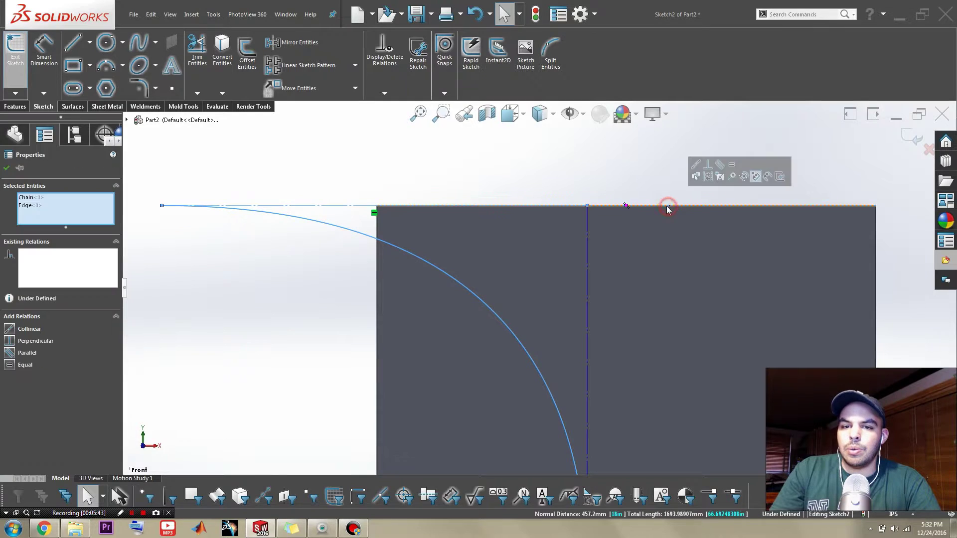
left_click(699, 165)
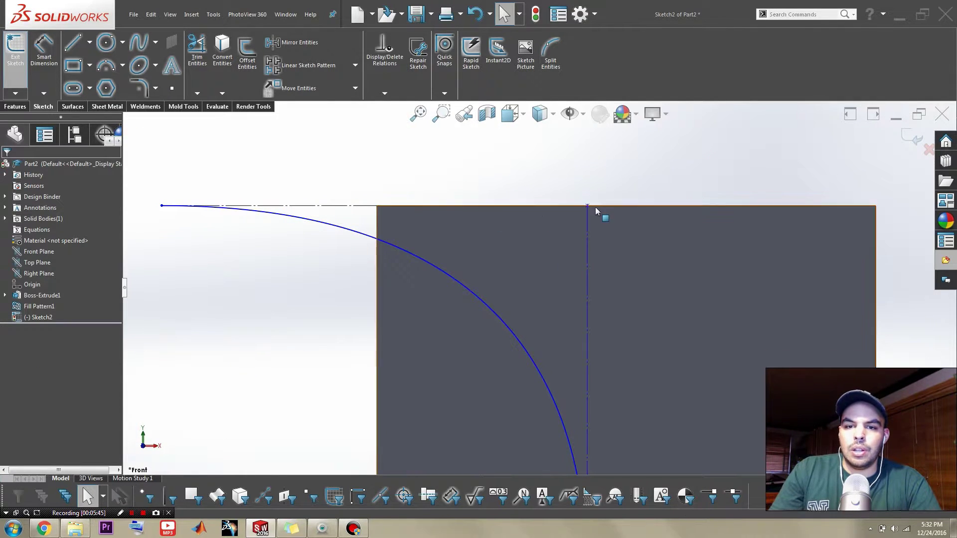
left_click_drag(587, 212, 583, 212)
left_click(813, 164)
key("f")
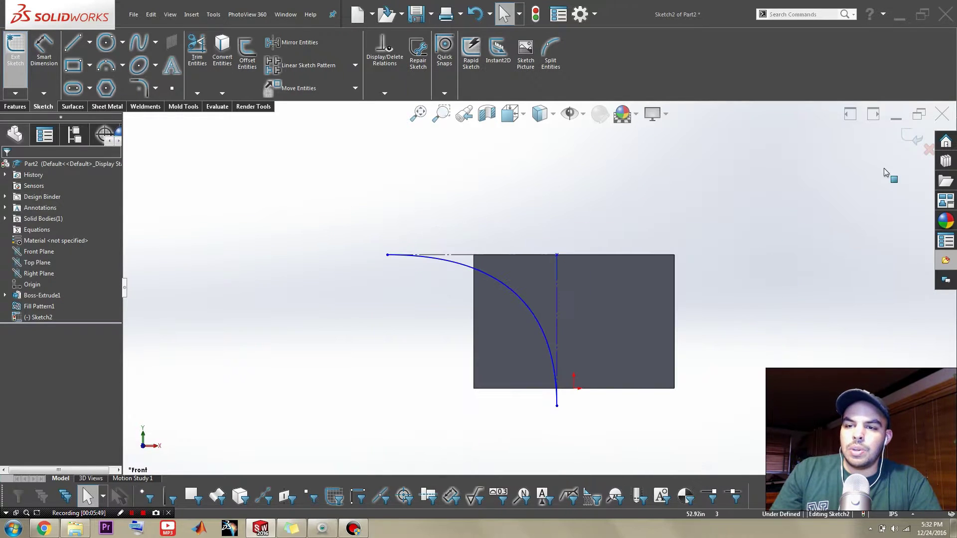
left_click(905, 133)
middle_click_drag(829, 256, 531, 255)
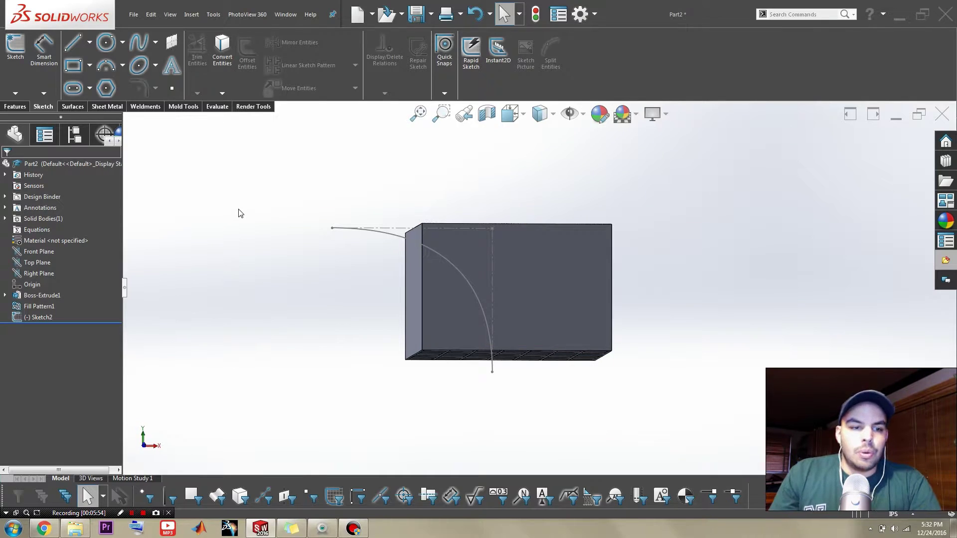
Start a sketch on the Front Plane and draw a three-point spline curving down below the block
left_click(34, 251)
left_click(42, 234)
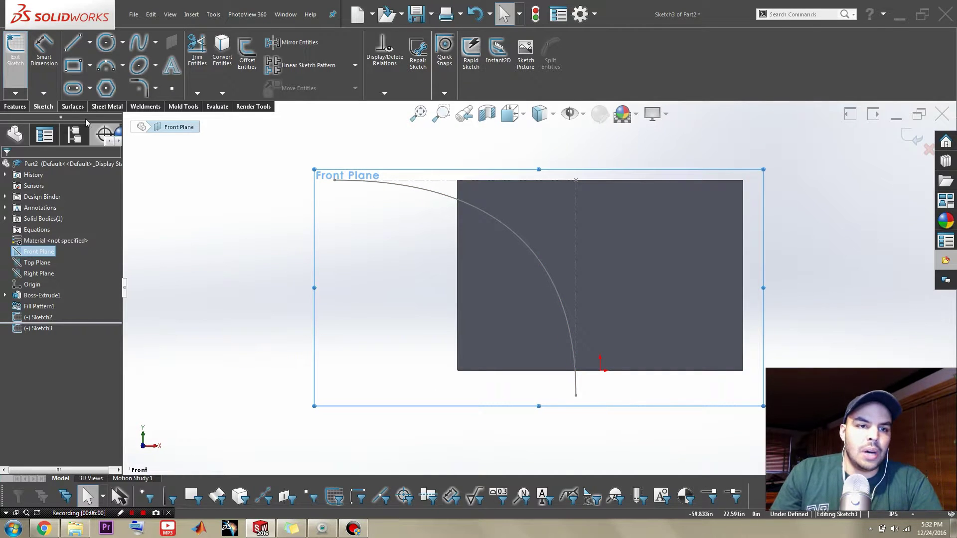
left_click(139, 42)
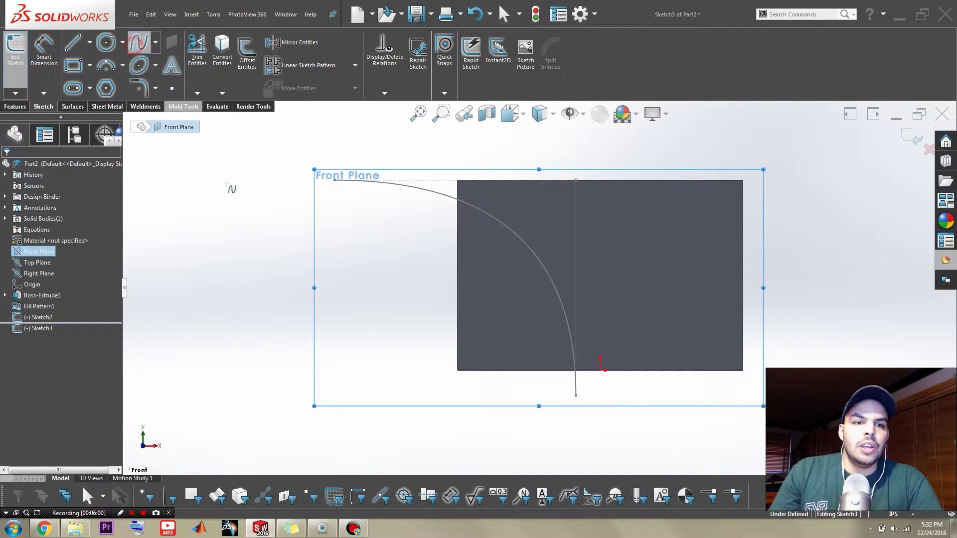
left_click(333, 218)
left_click(511, 284)
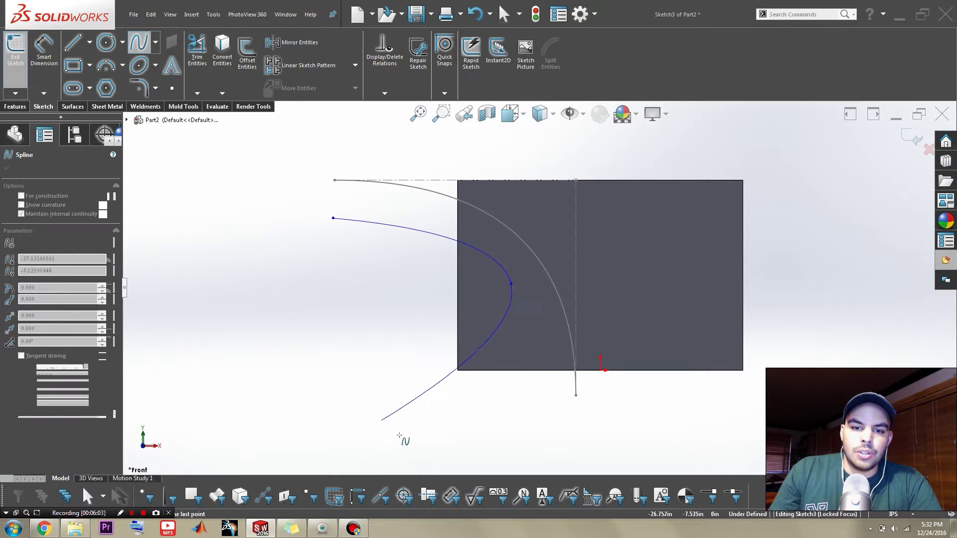
double_click(466, 437)
key("Escape")
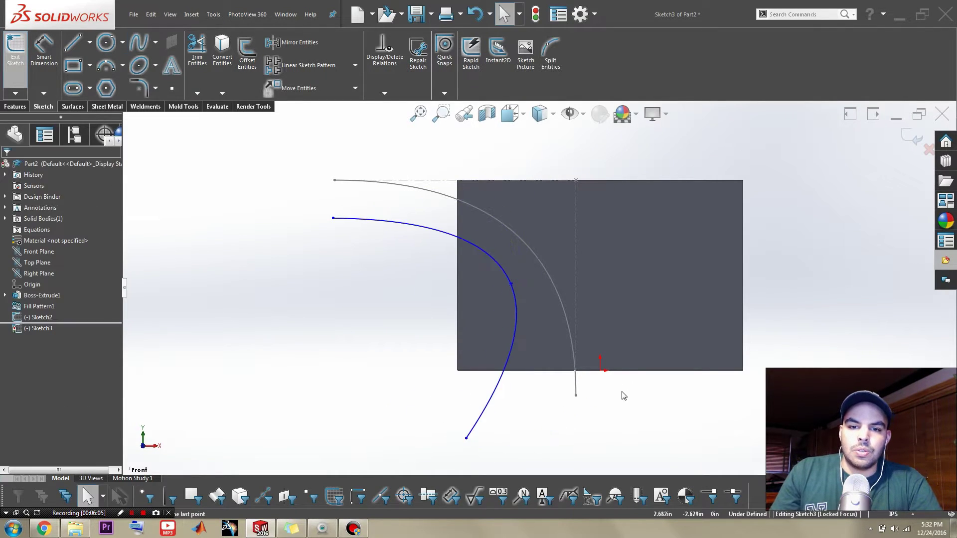
Convert the new spline into a style spline with a control polygon
left_click(490, 419)
right_click(509, 354)
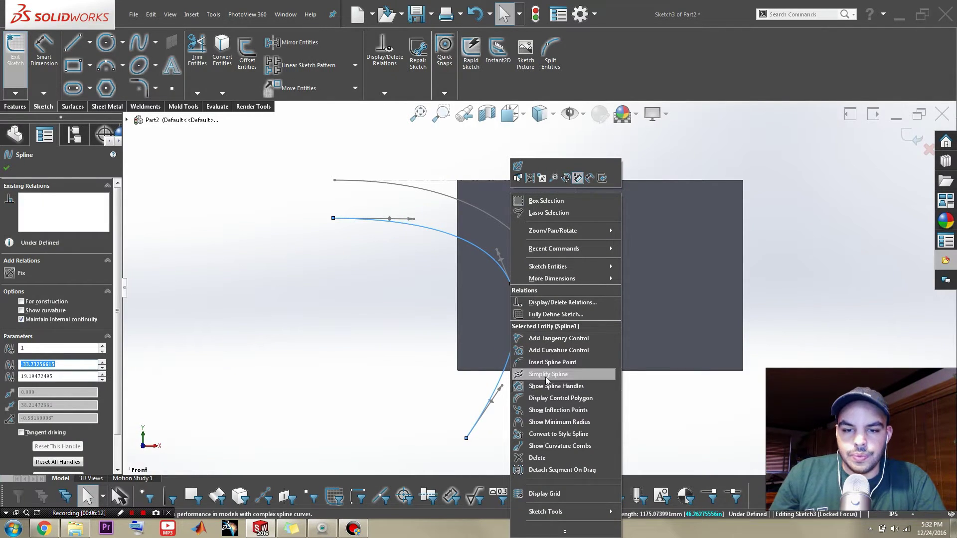
left_click(552, 435)
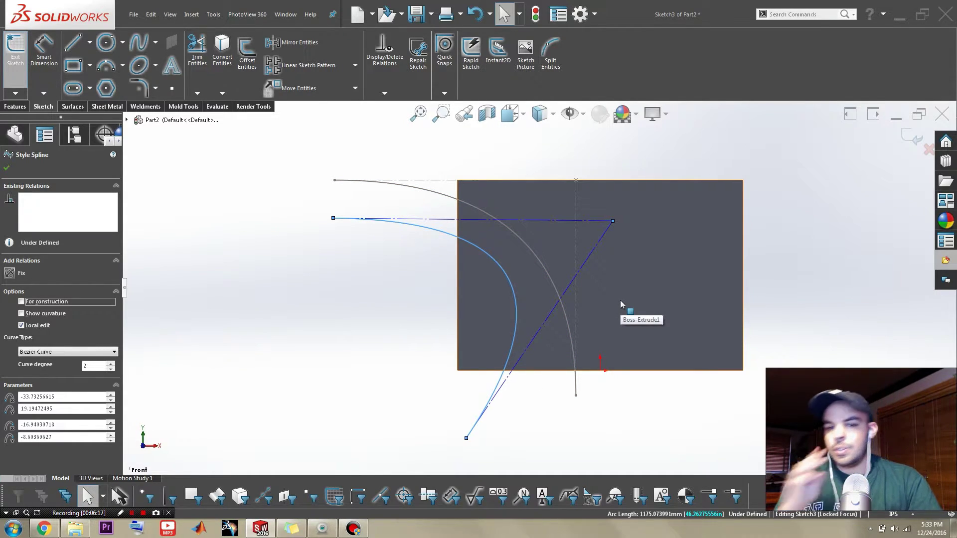
Delete two extra sketch lines and pull a spline control vertex downward
right_click(570, 278)
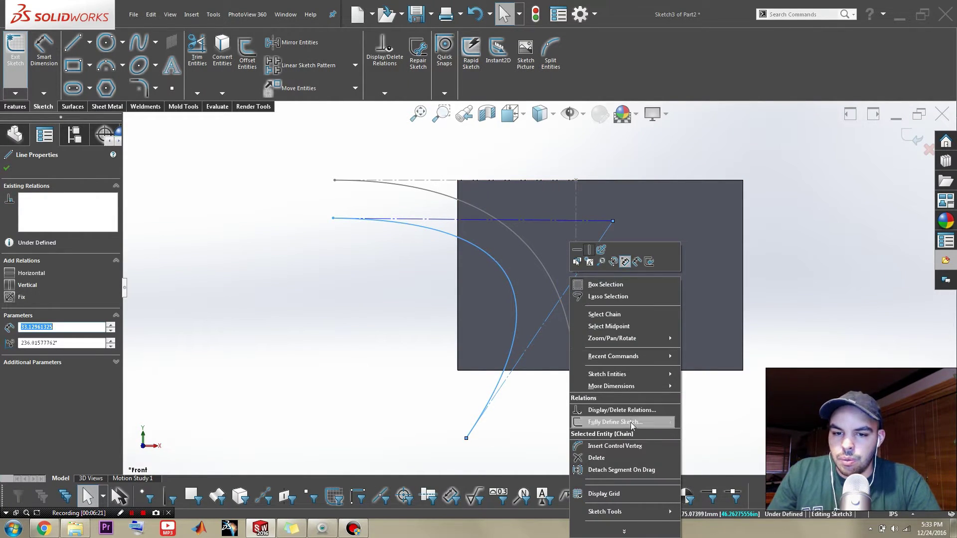
left_click(636, 458)
key("Escape")
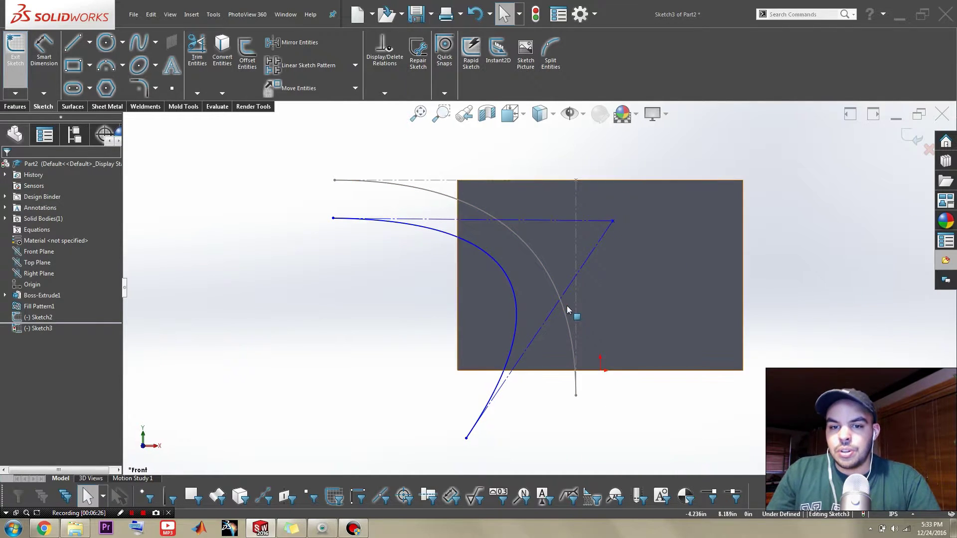
right_click(546, 330)
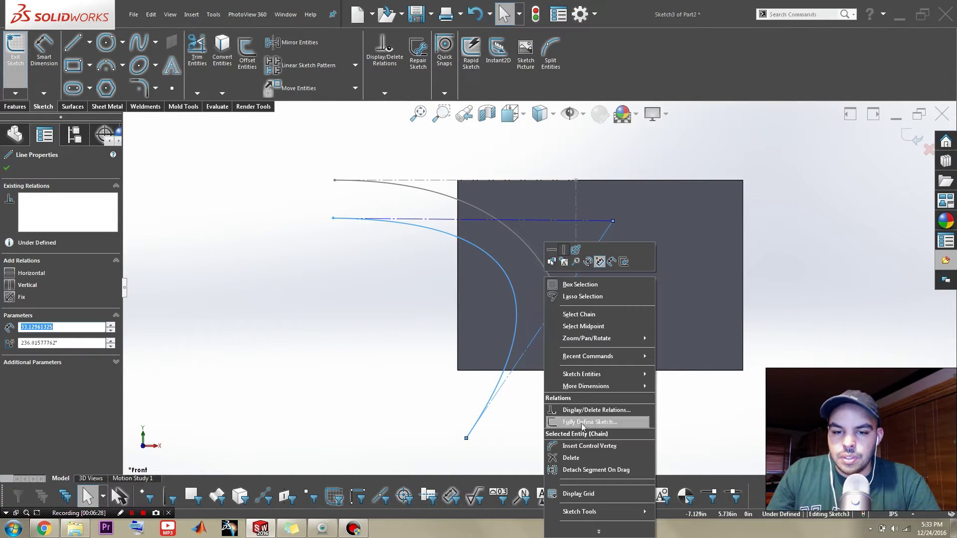
left_click(588, 457)
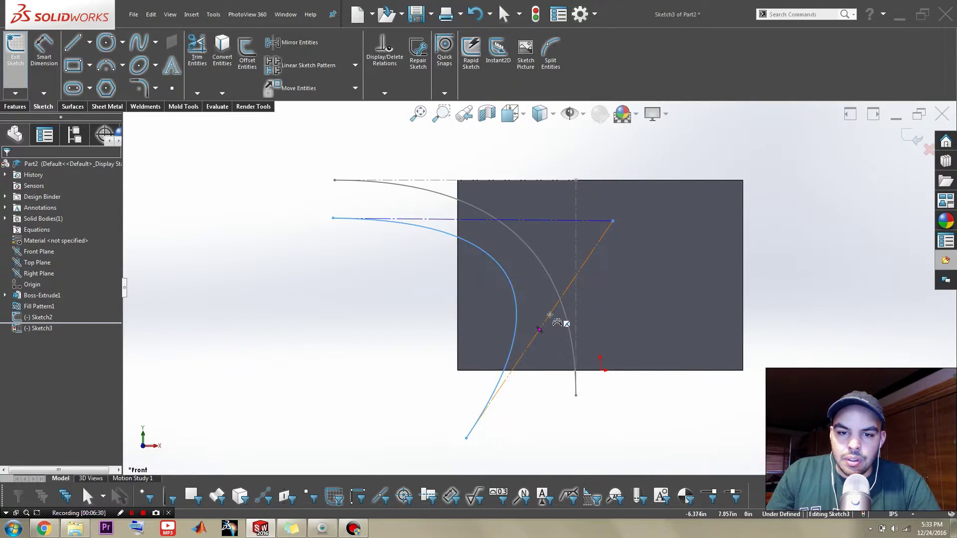
key("Escape")
left_click_drag(550, 321, 604, 437)
Make the spline's top and bottom control lines horizontal
left_click(551, 220)
left_click(578, 181)
left_click(412, 324)
left_click(545, 437)
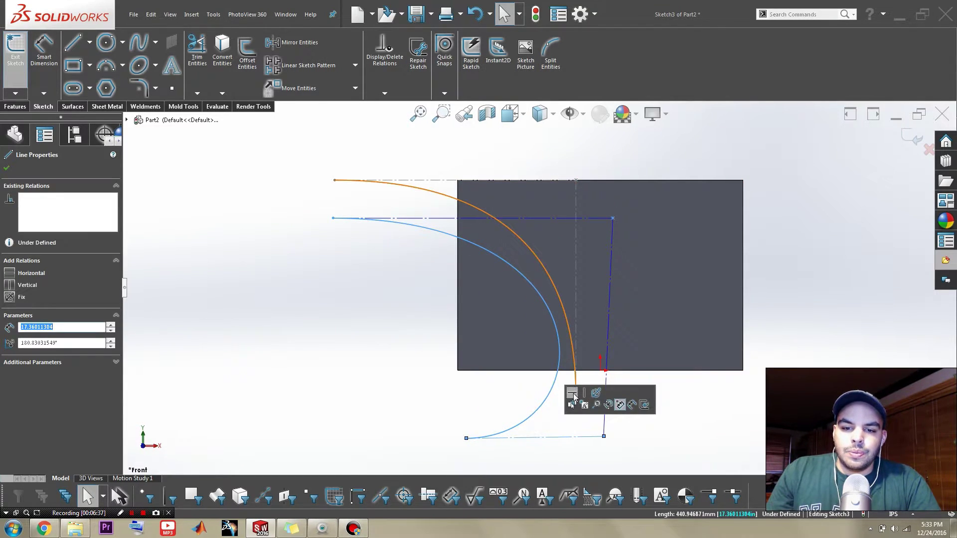
left_click(571, 394)
left_click(703, 444)
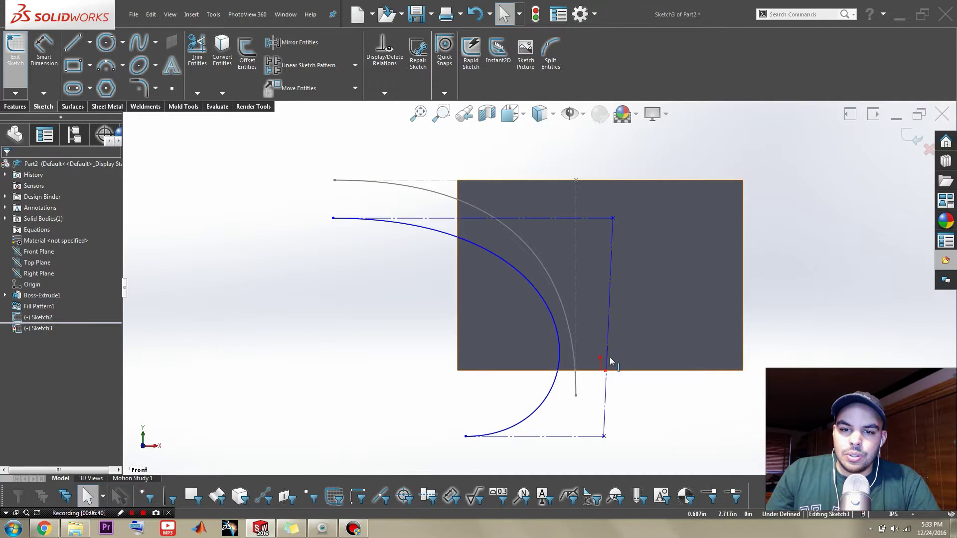
Reposition the top and bottom control vertices to widen the curve just outside Sketch2's funnel
left_click_drag(615, 219, 546, 205)
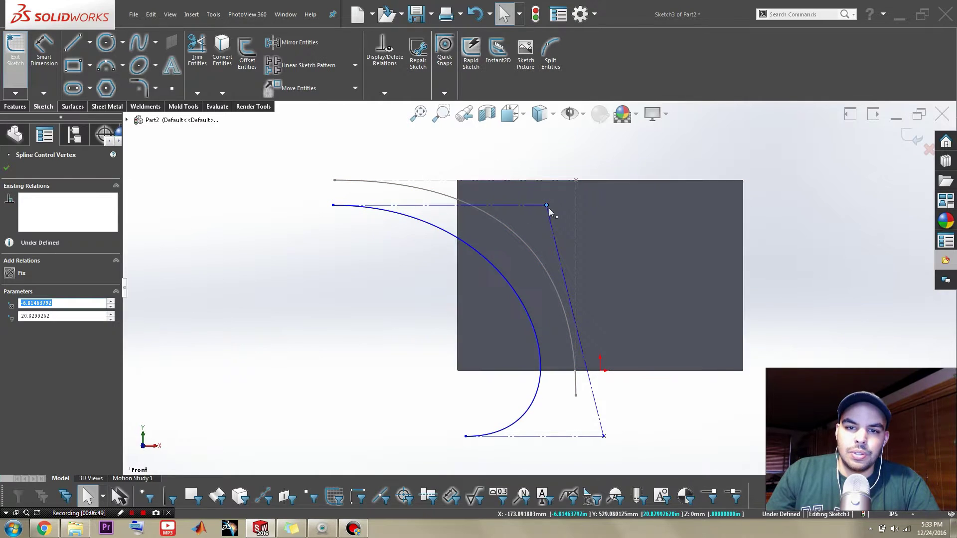
mouse_move(546, 205)
left_mouse_down()
mouse_move(550, 190)
mouse_move(552, 201)
left_mouse_up()
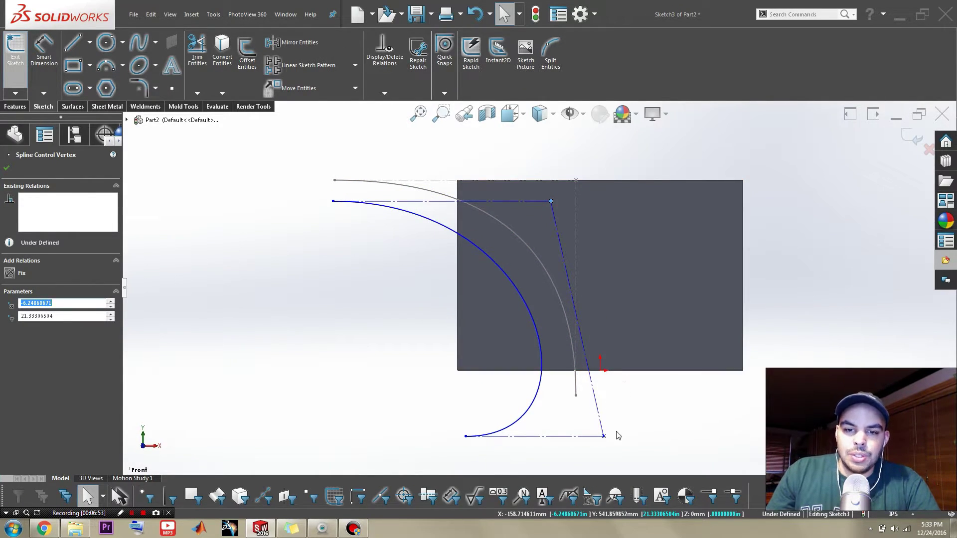
mouse_move(604, 437)
left_mouse_down()
mouse_move(624, 440)
mouse_move(610, 437)
left_mouse_up()
left_click(814, 207)
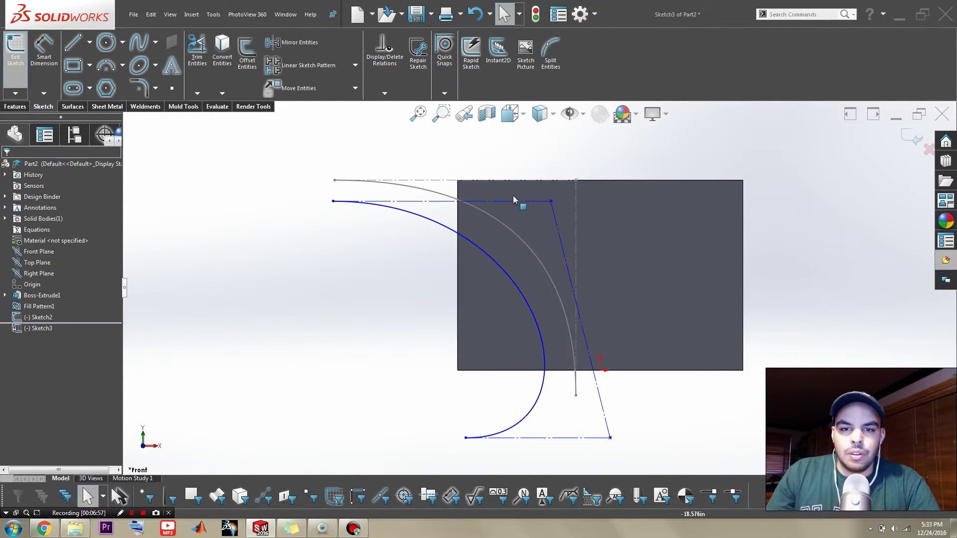
Exit Sketch3 and orbit the model to view its top grid
left_click(912, 134)
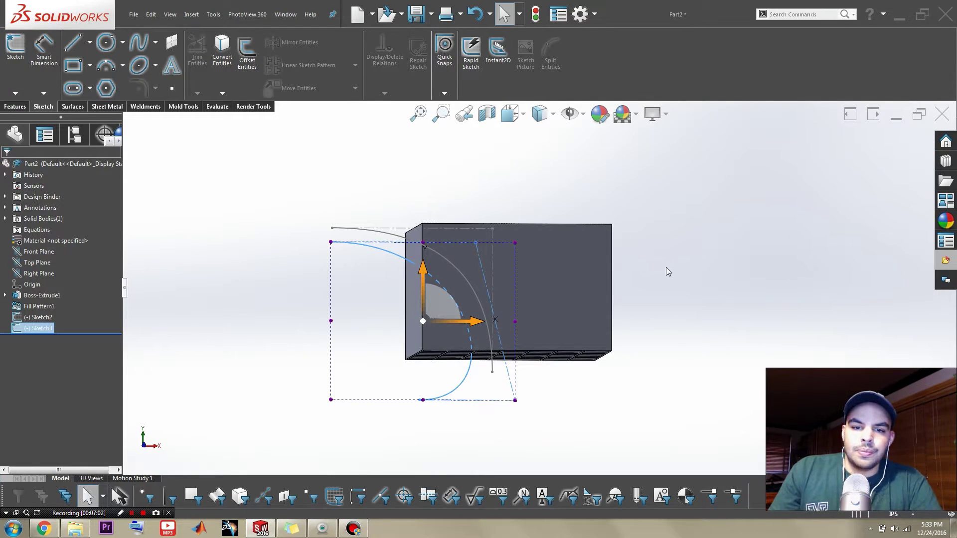
left_click(683, 330)
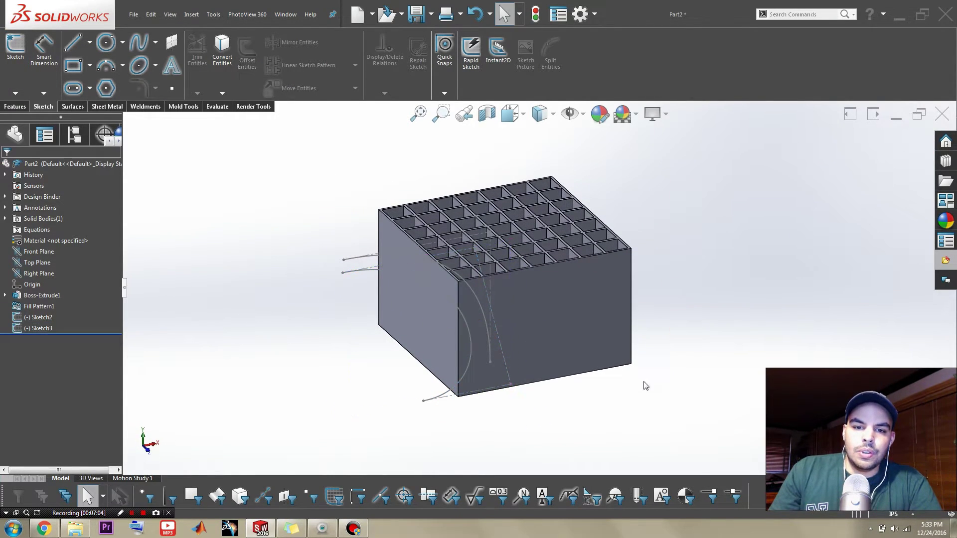
middle_click_drag(645, 386, 282, 248)
Bring up the Surfaces tools, then start and cancel a Revolved Surface
left_click(75, 107)
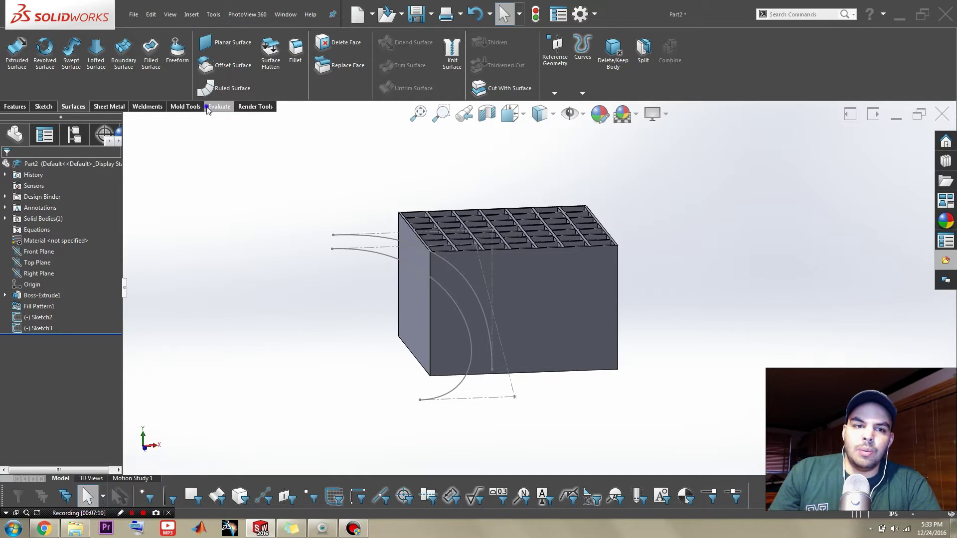
right_click(207, 110)
left_click(178, 143)
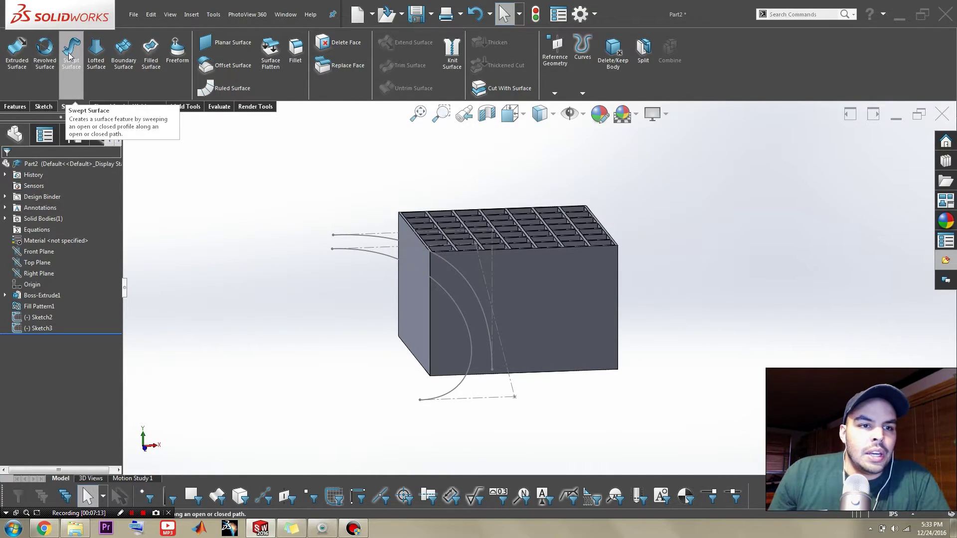
left_click(45, 50)
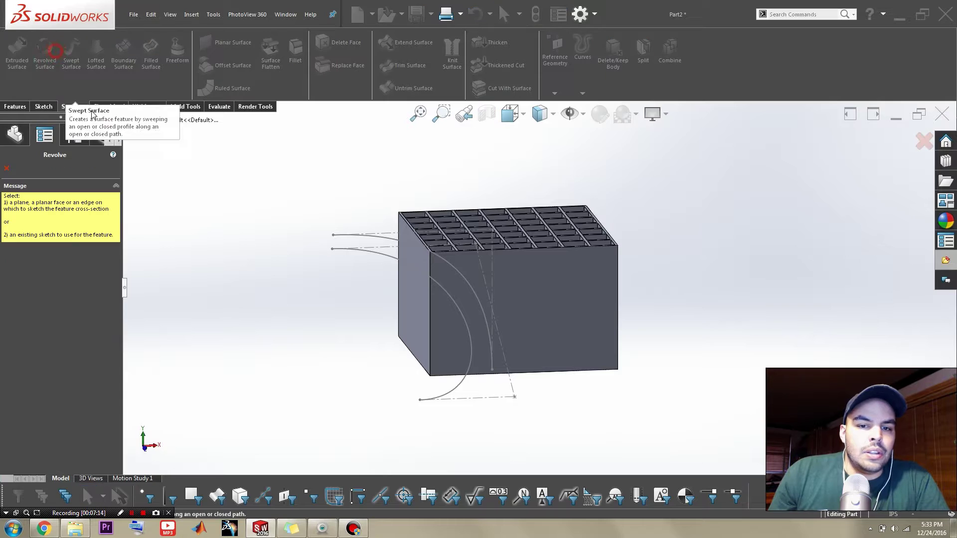
left_click(7, 169)
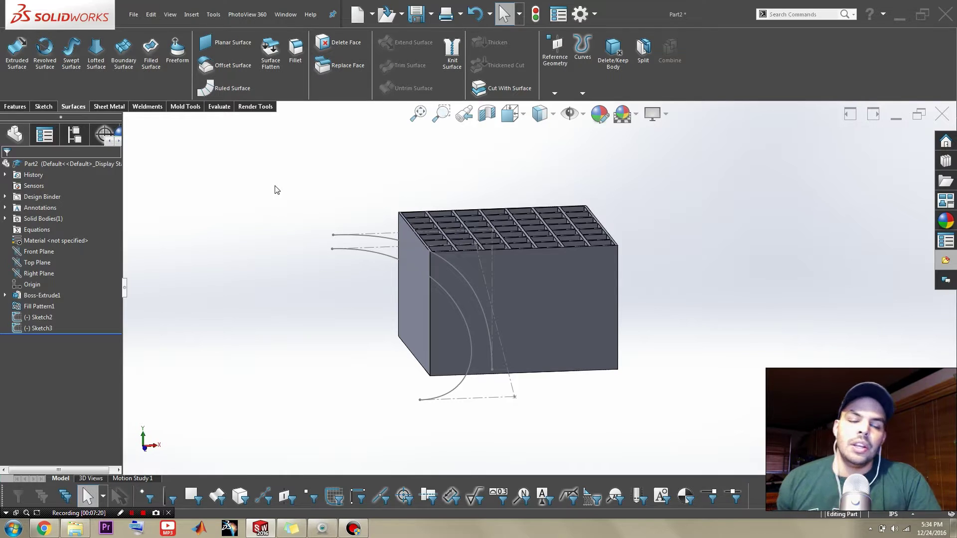
Select the Front and Right Planes, then start and cancel a reference plane by mistake
left_click(25, 252)
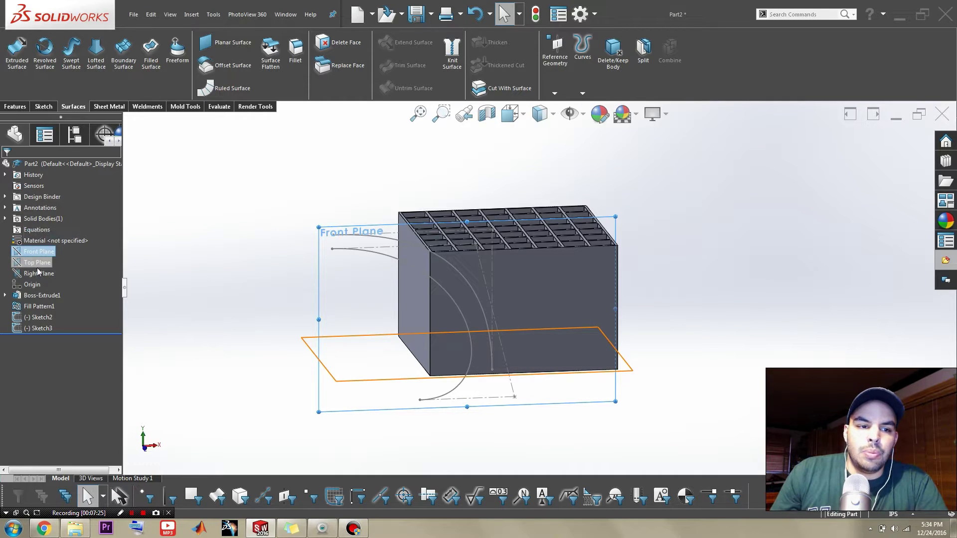
left_click(38, 273, "ctrl")
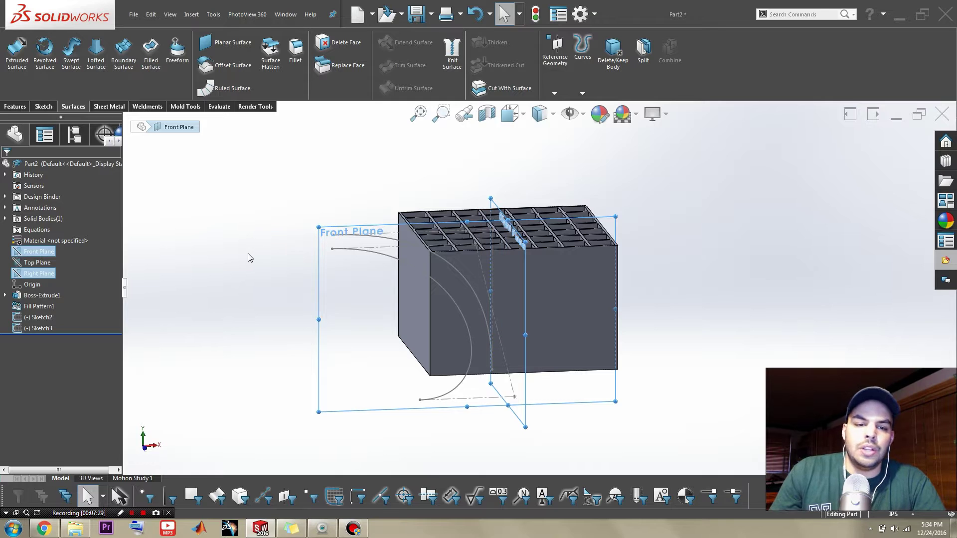
key("s")
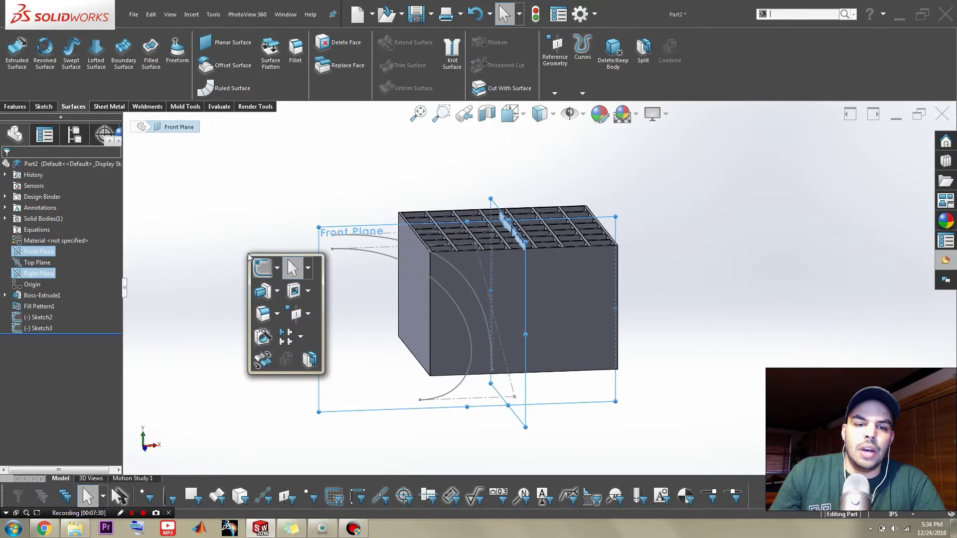
left_click(294, 318)
left_click(304, 337)
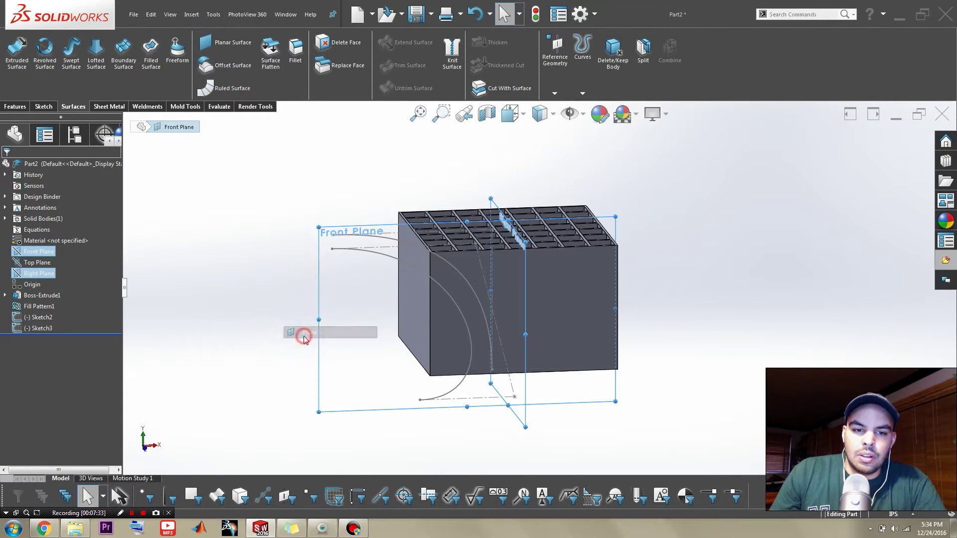
left_click(17, 173)
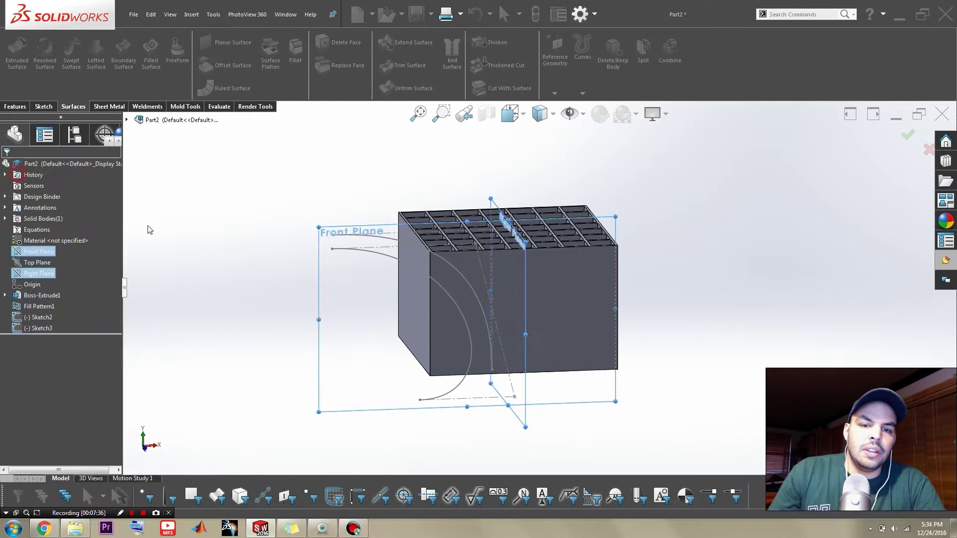
Create Axis1 at the intersection of the Front and Right Planes
left_click(39, 251)
left_click(44, 274, "ctrl")
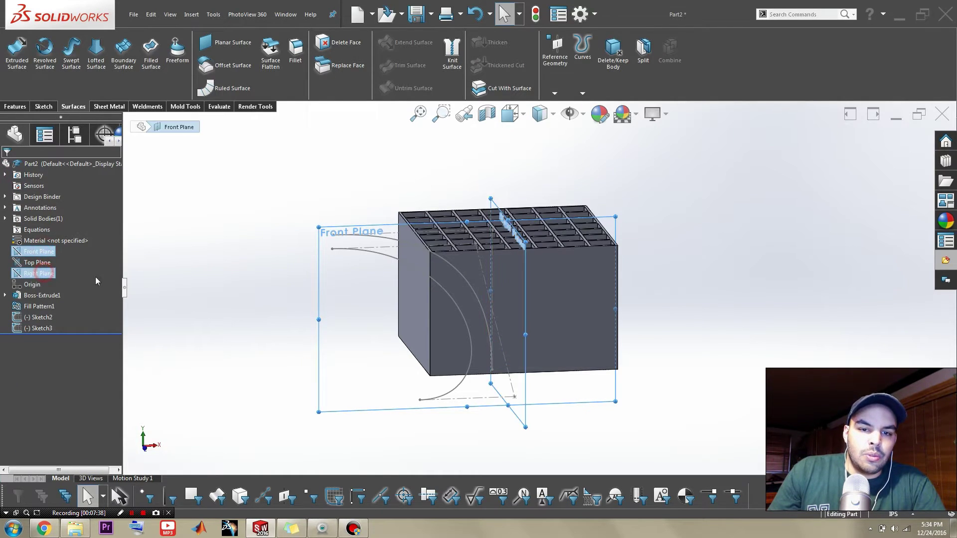
key("s")
left_click(269, 328)
left_click(286, 360)
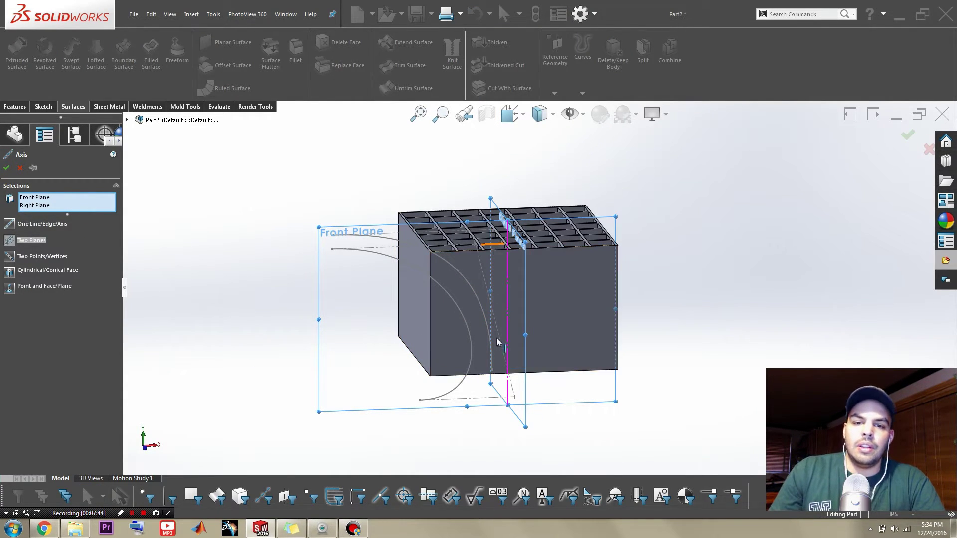
left_click(12, 176)
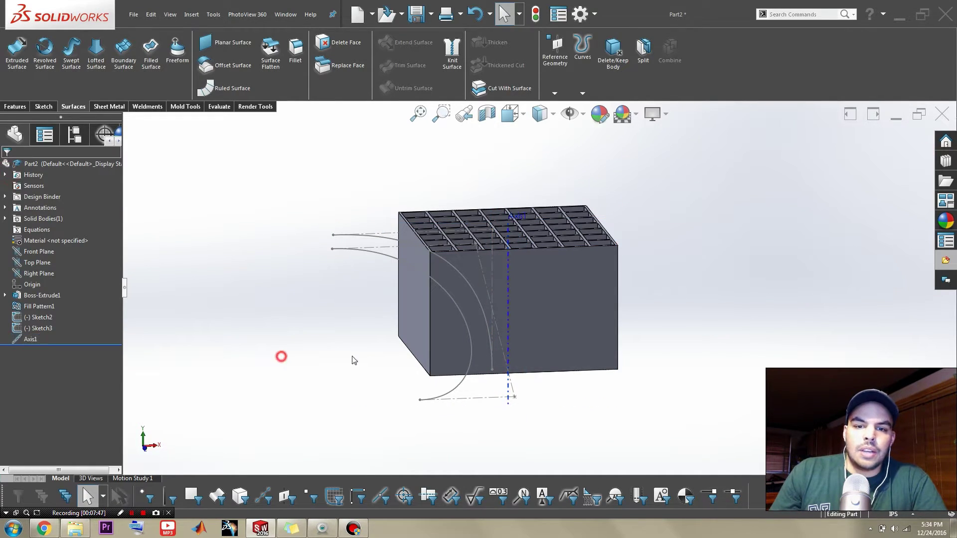
Revolve the upper arc about Axis1 into Surface-Revolve1, the wide tabletop disc
scroll(520, 340, "up", 3)
scroll(521, 341, "down", 3)
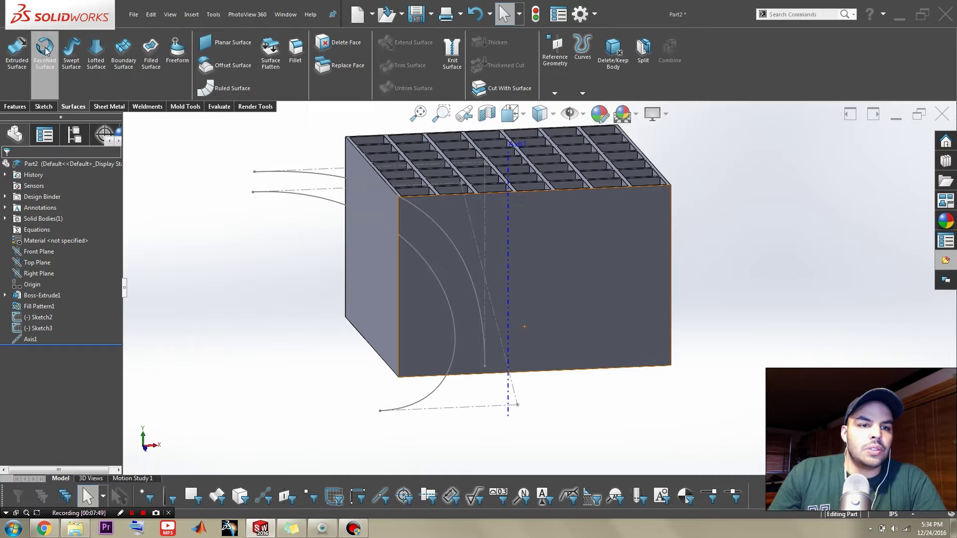
left_click(47, 54)
left_click(315, 173)
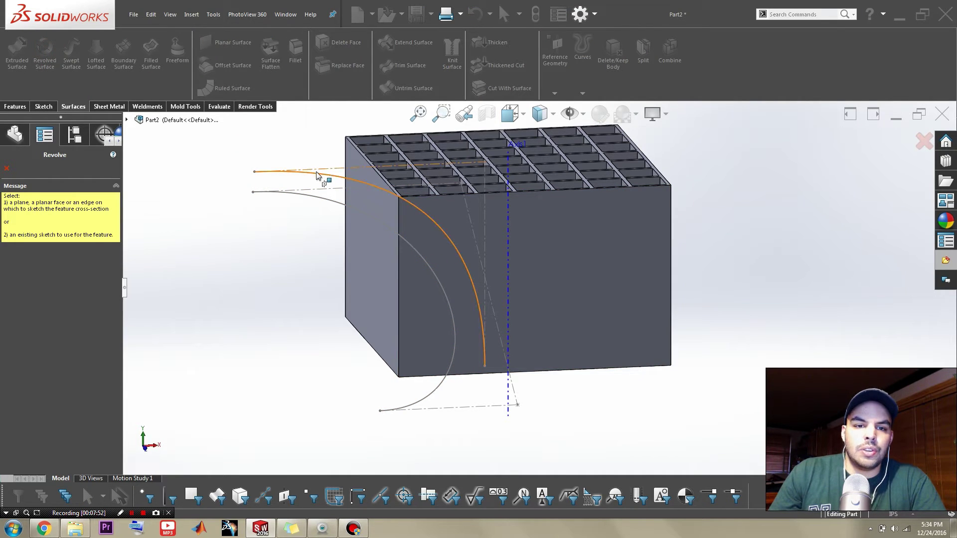
left_click(507, 263)
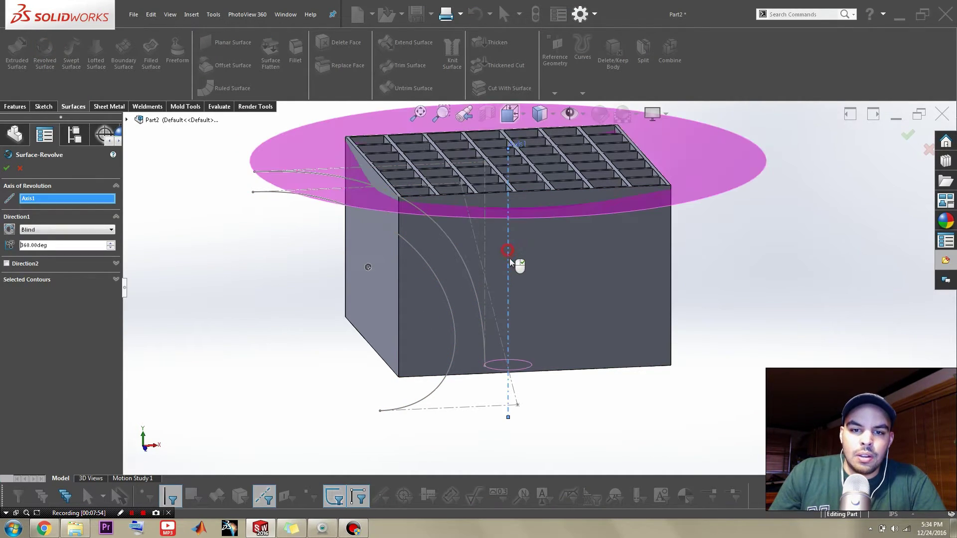
scroll(439, 221, "down", 5)
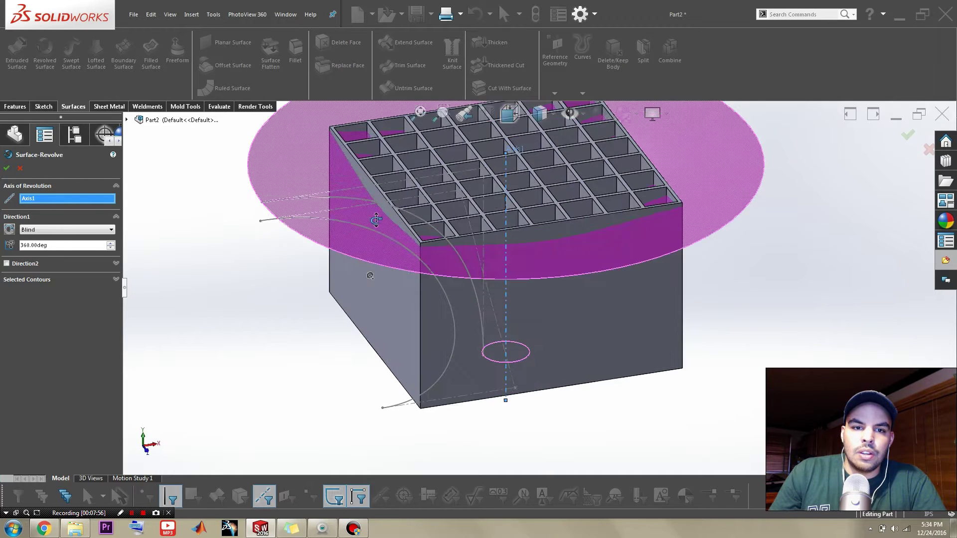
scroll(386, 219, "up", 5)
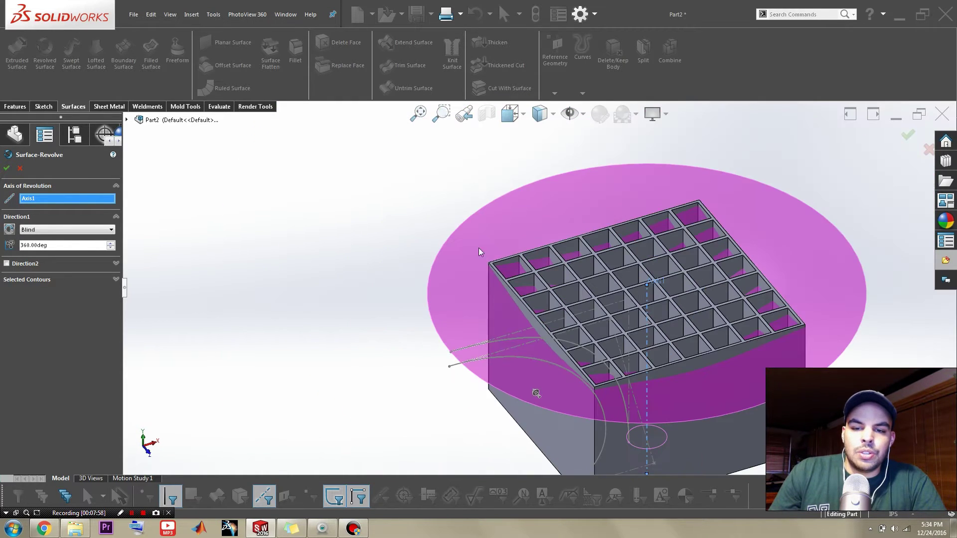
middle_click_drag(626, 379, 620, 351)
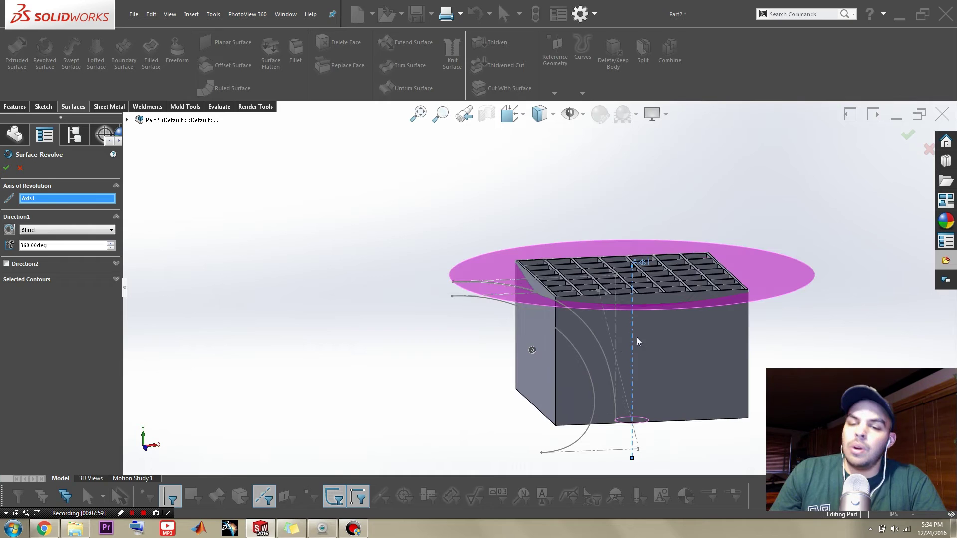
scroll(680, 315, "up", 3)
scroll(743, 326, "down", 5)
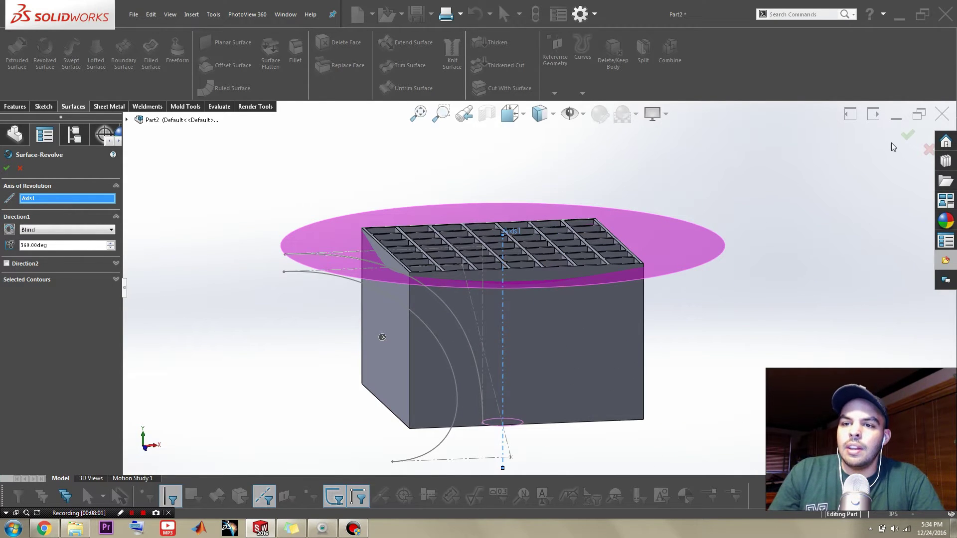
key("Return")
scroll(566, 319, "down", 5)
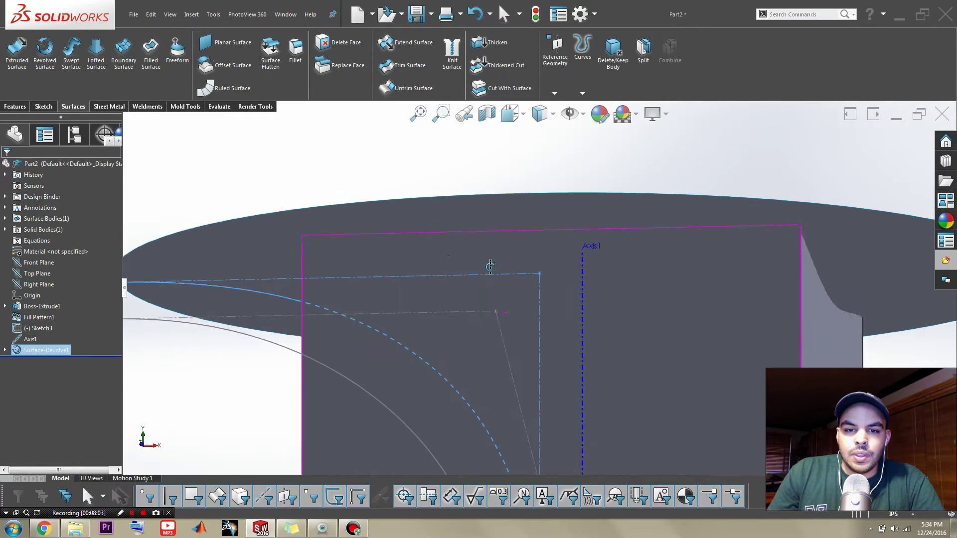
scroll(506, 314, "up", 5)
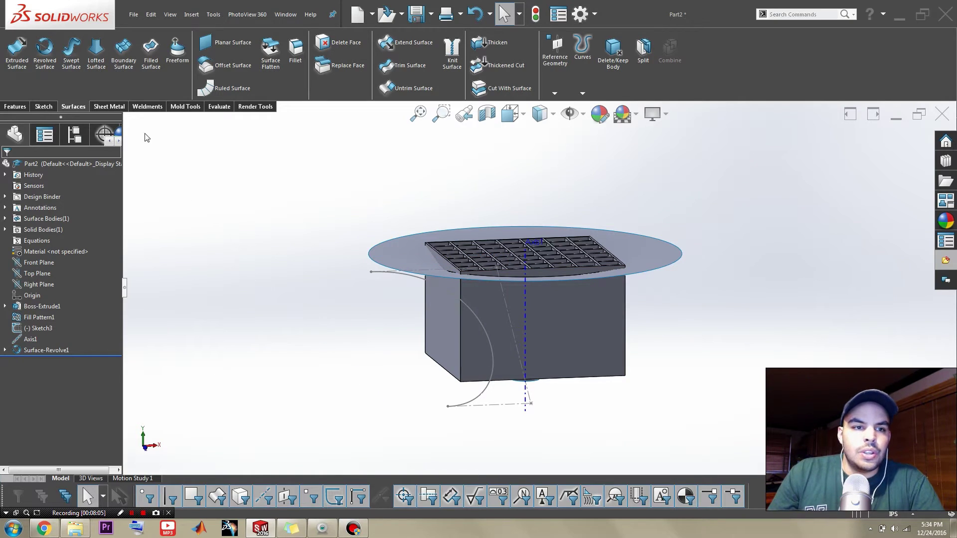
Revolve the lower flared curve about Axis1 into Surface-Revolve2
left_click(71, 49)
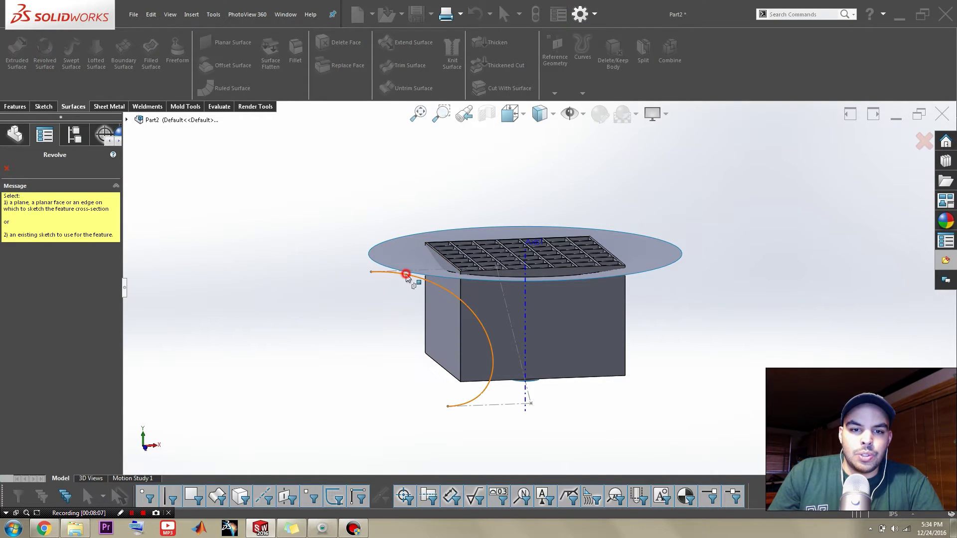
left_click(526, 319)
right_click(373, 373)
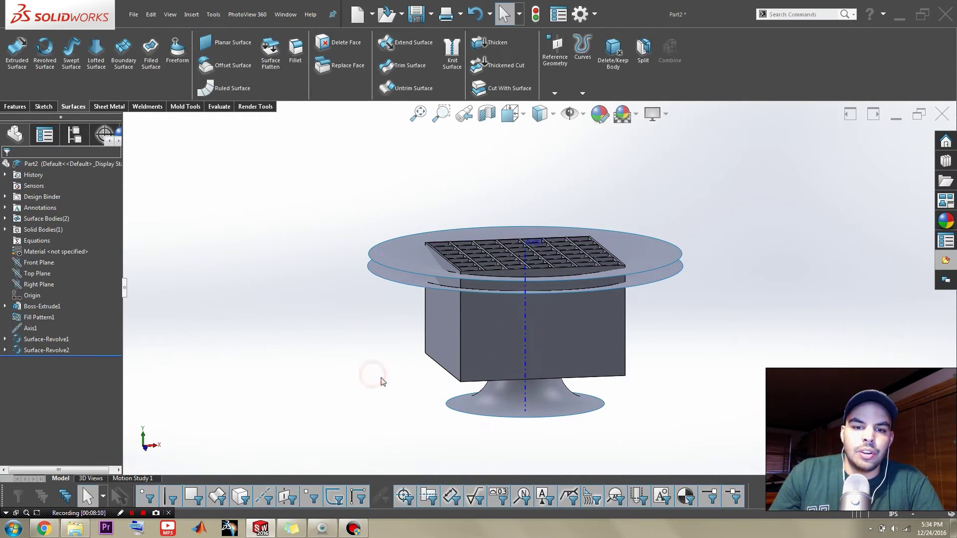
middle_click_drag(384, 381, 409, 338)
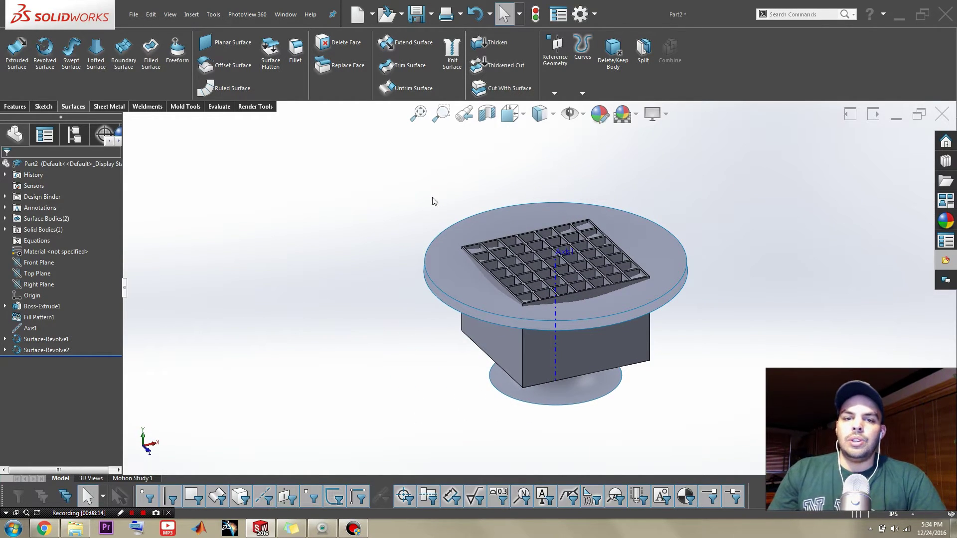
Cut the grid box with Surface-Revolve1, flipping the direction to scoop a dished SurfaceCut1
left_click(495, 92)
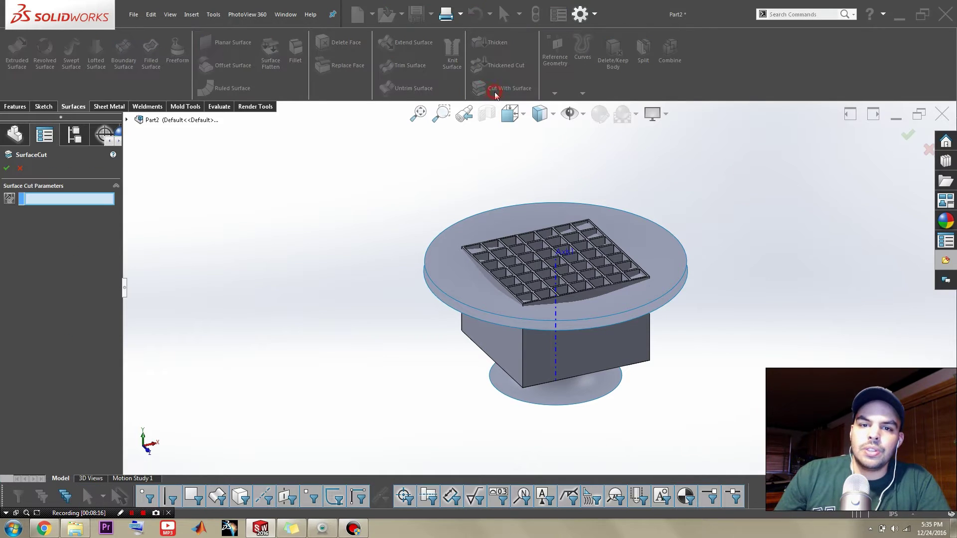
left_click(474, 234)
scroll(481, 299, "down", 4)
scroll(585, 366, "up", 6)
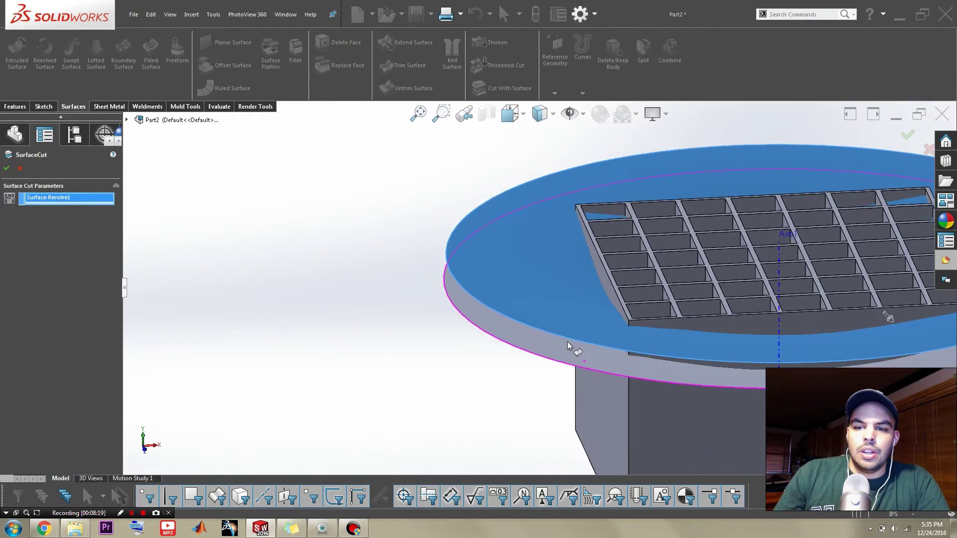
middle_click_drag(712, 359, 710, 333)
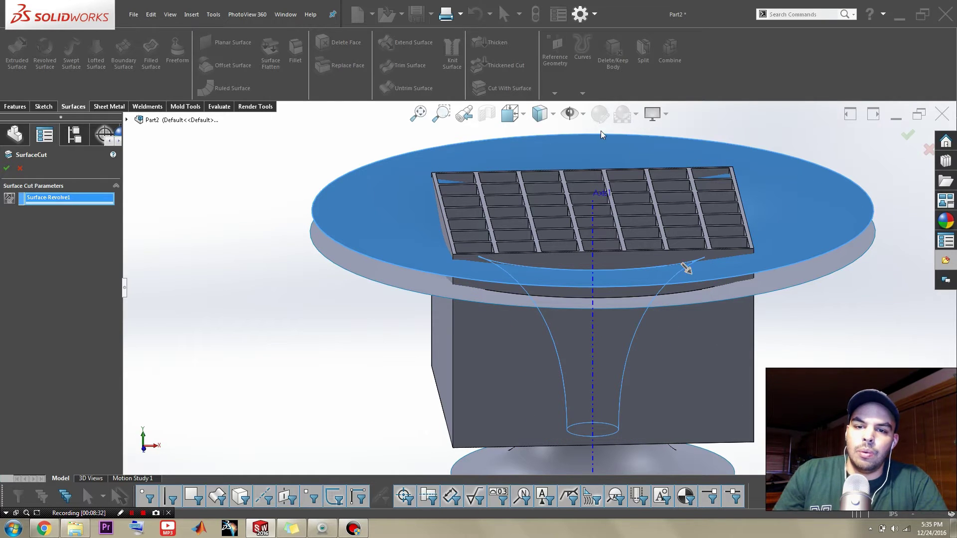
left_click(690, 281)
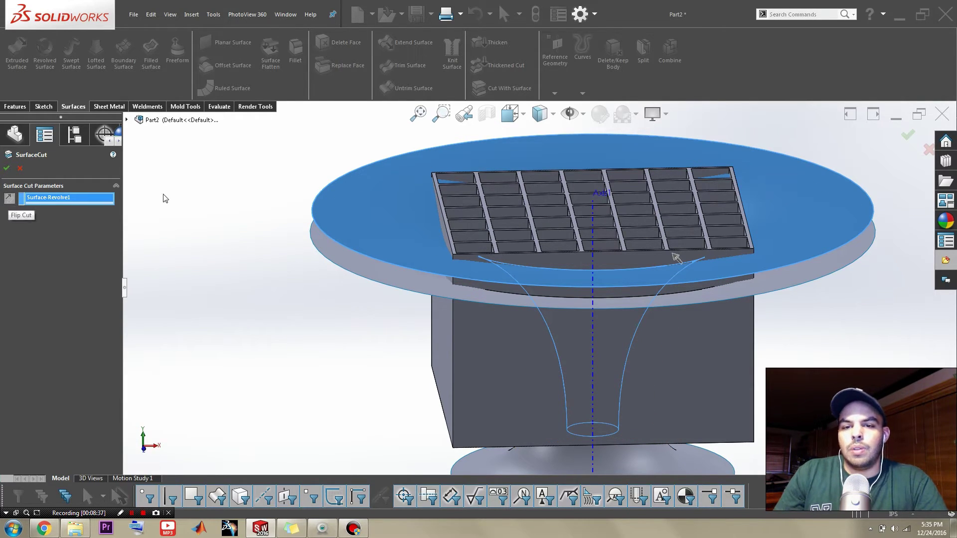
left_click(907, 137)
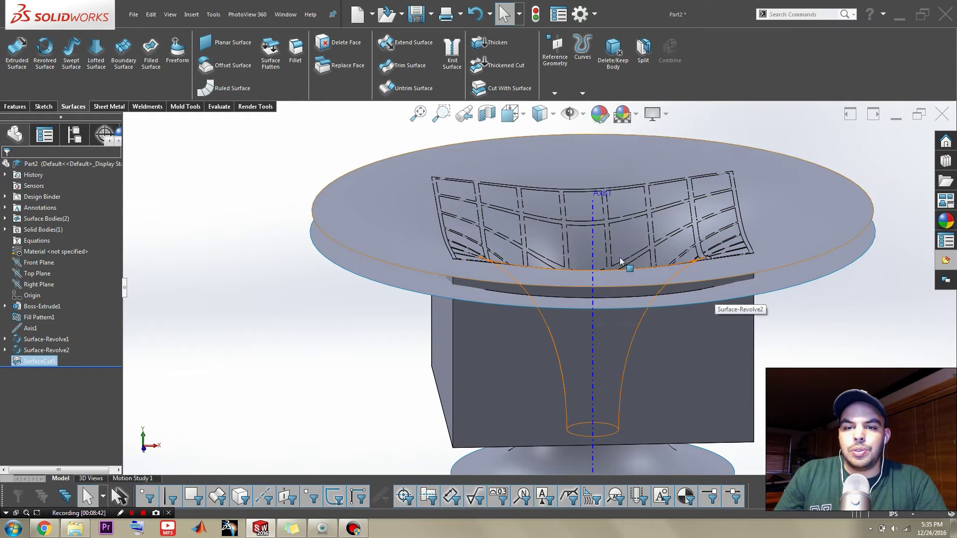
middle_click_drag(633, 269, 570, 264)
scroll(632, 240, "up", 5)
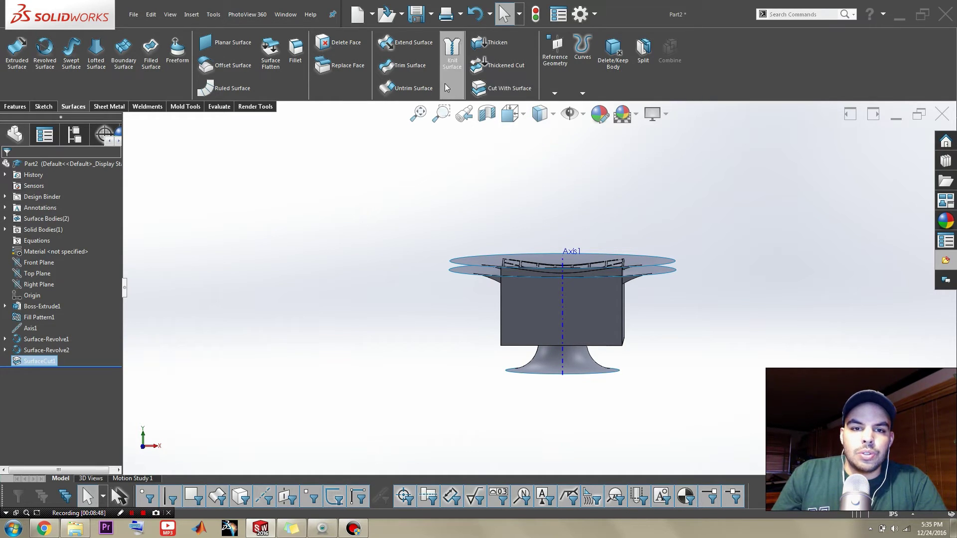
Cut the grid box with the flared Surface-Revolve2 to create SurfaceCut2
left_click(479, 90)
scroll(438, 299, "down", 5)
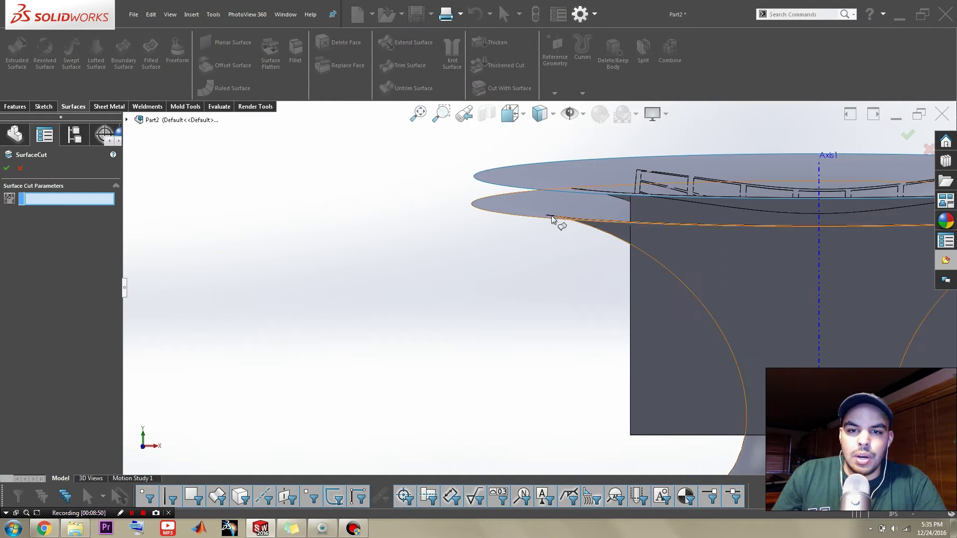
left_click(569, 220)
scroll(598, 254, "up", 4)
scroll(684, 363, "down", 4)
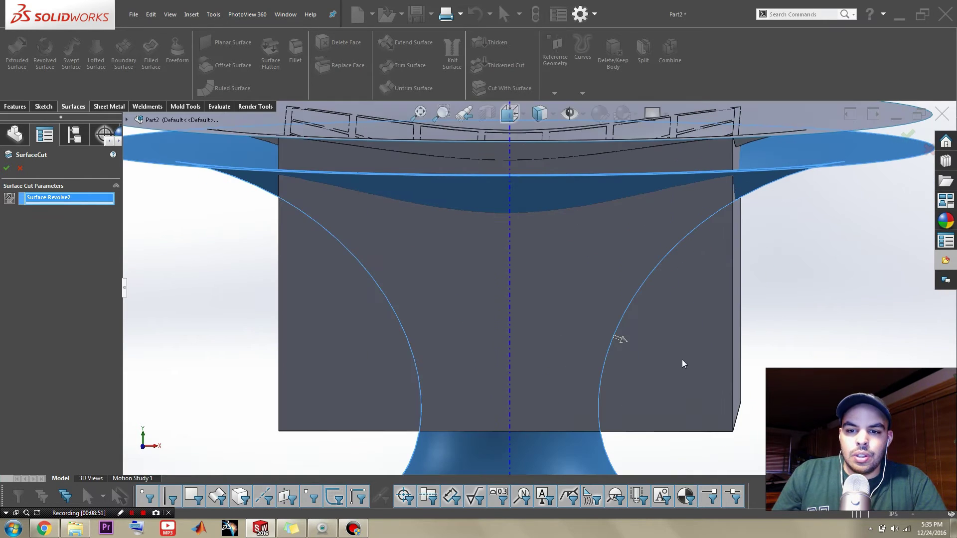
scroll(630, 352, "up", 3)
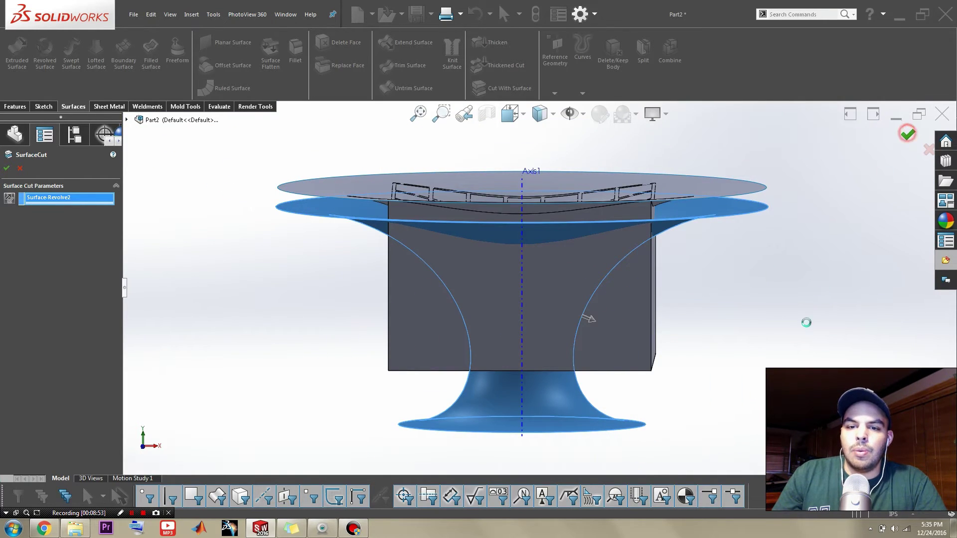
left_click(581, 412)
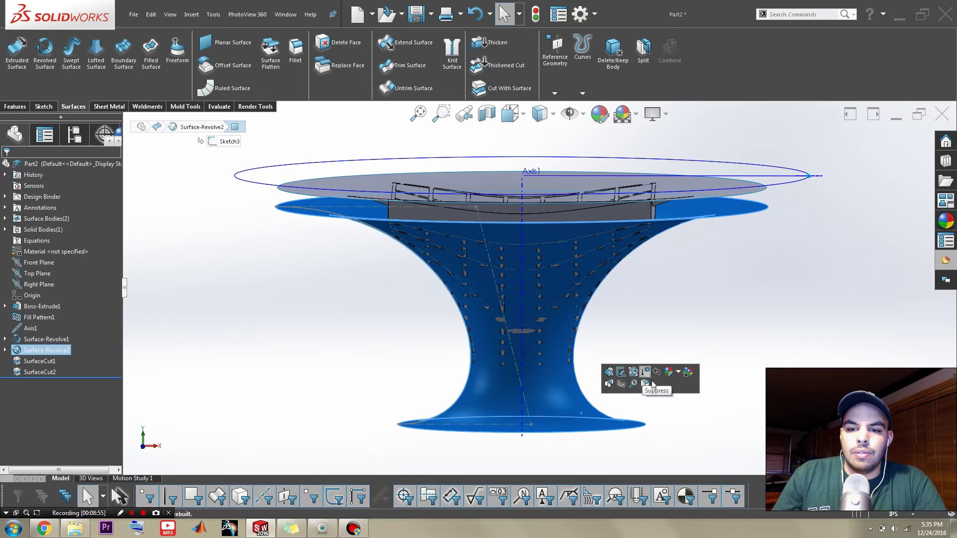
Hide Surface-Revolve2 and Surface-Revolve1, then check the reference table image in Chrome
left_click(620, 384)
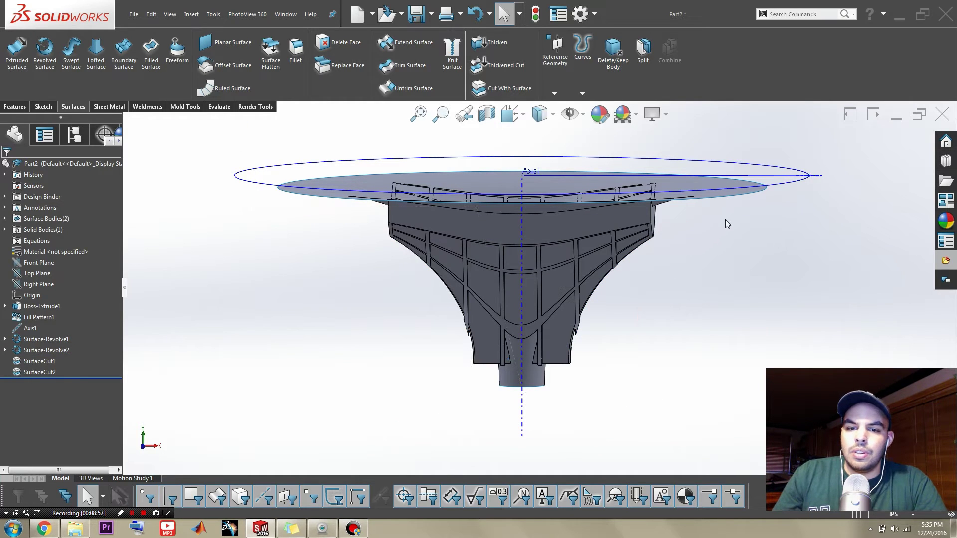
middle_click_drag(720, 231, 652, 310)
left_click(686, 194)
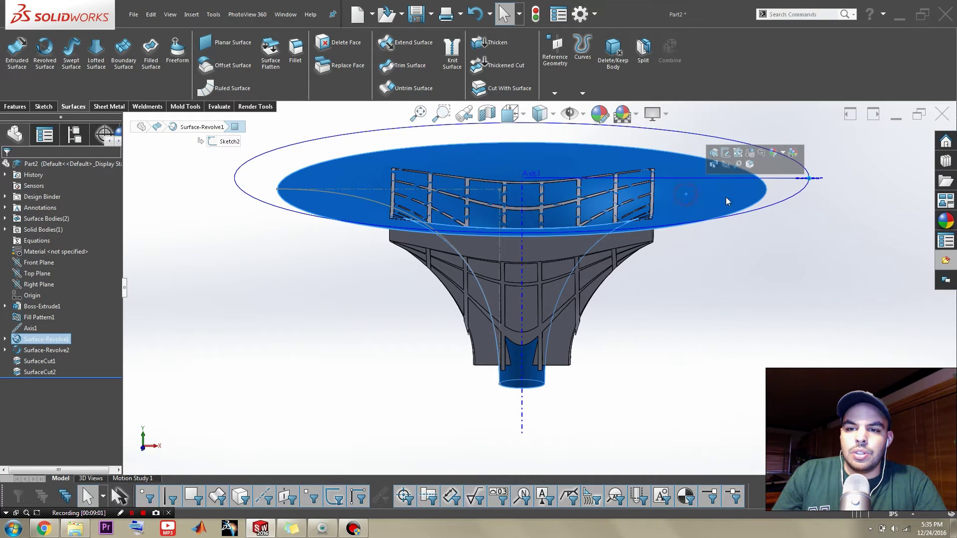
left_click(726, 165)
middle_click_drag(737, 323, 619, 345)
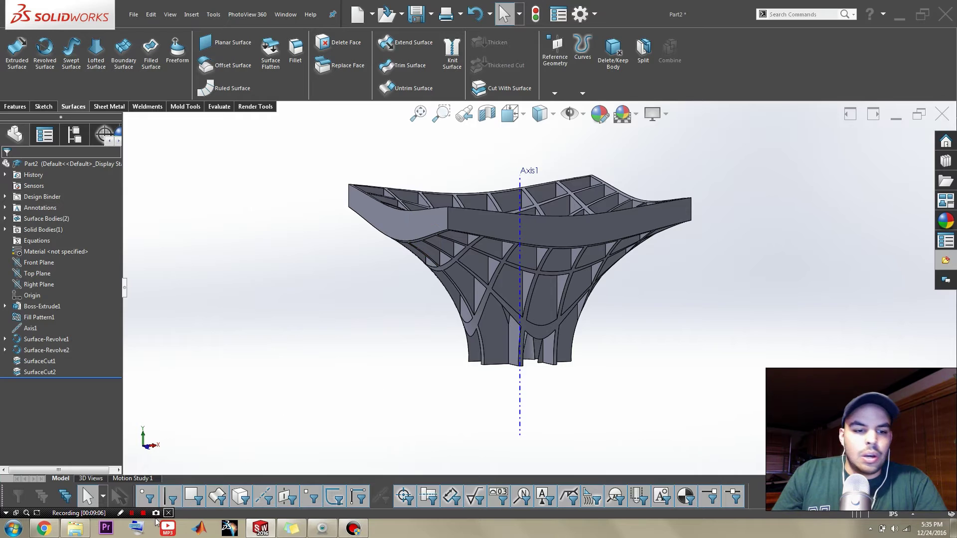
left_click(45, 529)
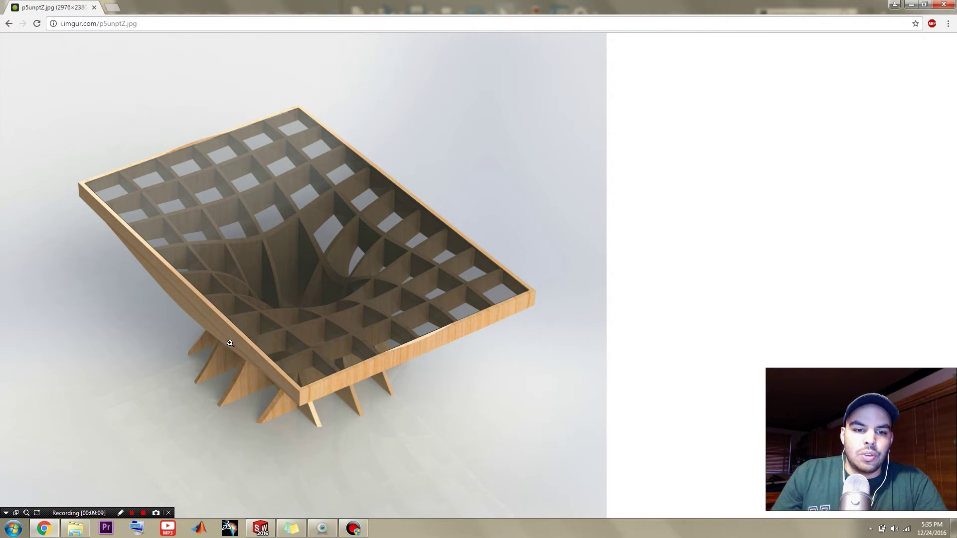
left_click(917, 4)
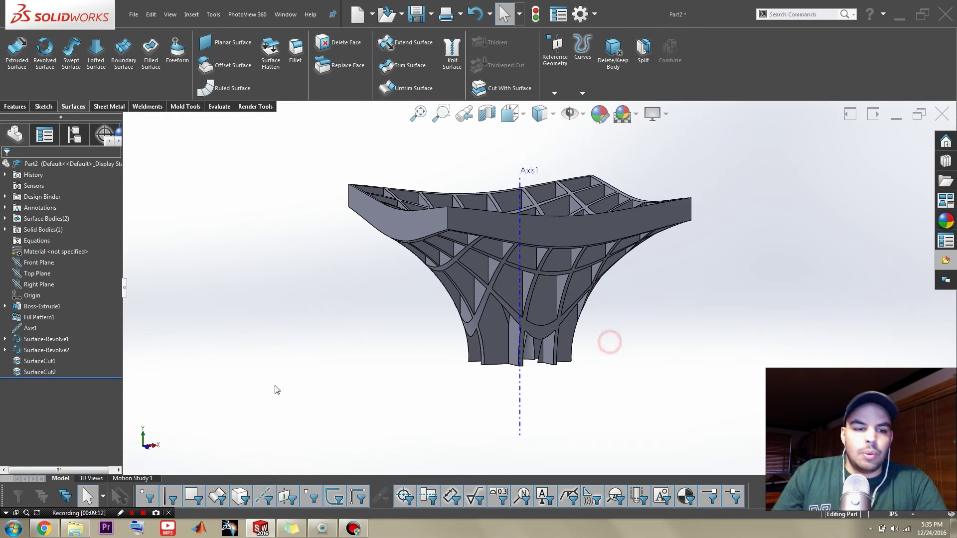
Edit Sketch3 under Surface-Revolve2, dragging the spline's lower end outward, then rebuild
left_click(30, 350)
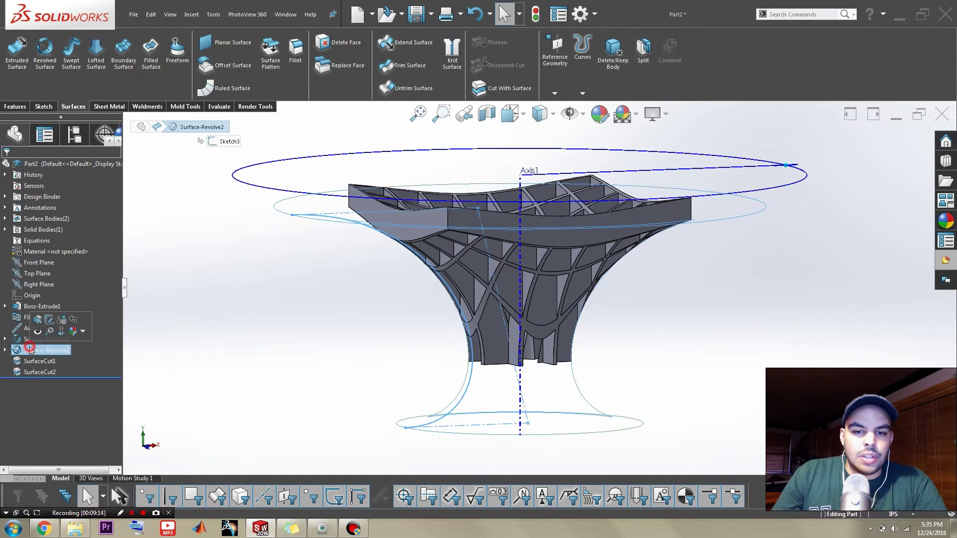
left_click(5, 351)
left_click(43, 362)
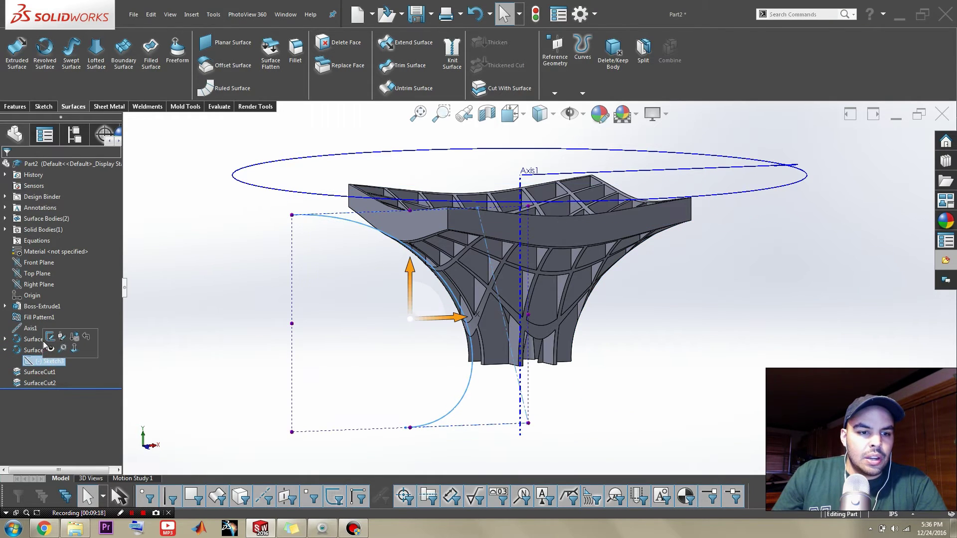
left_click(49, 336)
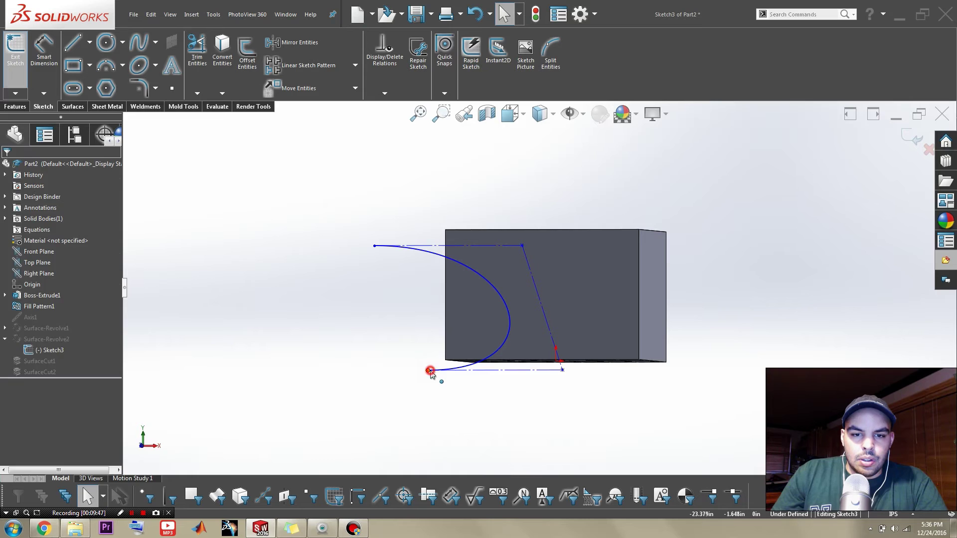
left_click_drag(430, 370, 448, 376)
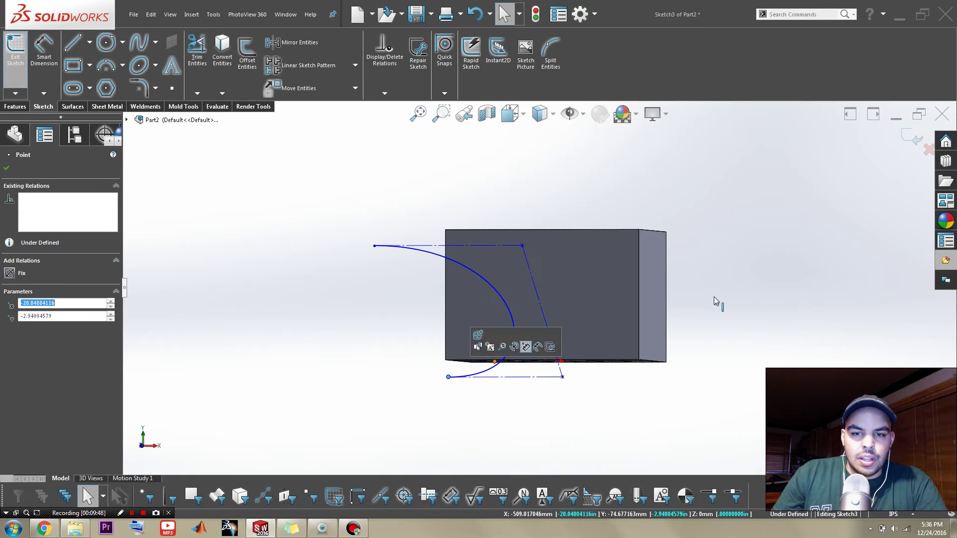
left_click(910, 135)
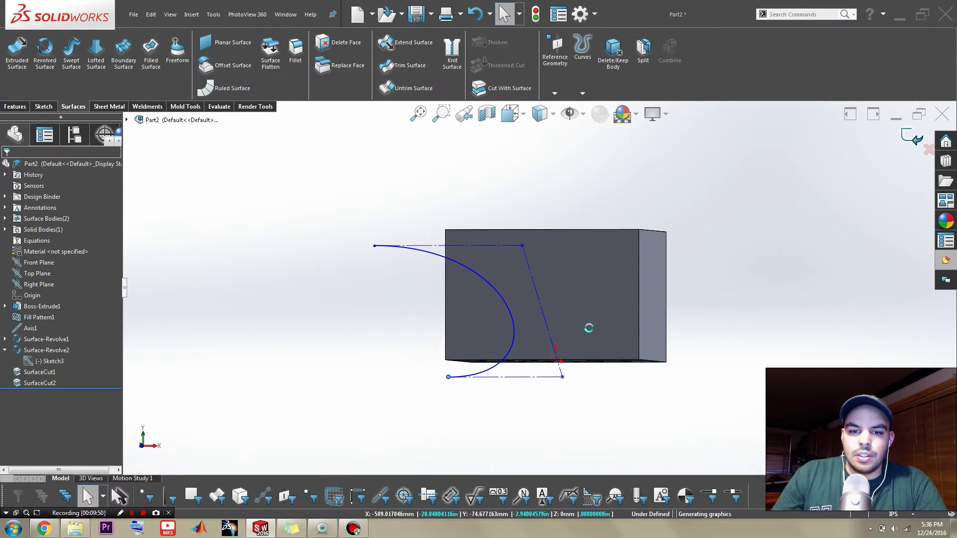
Inspect the rebuilt table's feet and bowl, and hide Axis1
middle_click_drag(568, 371, 581, 414)
scroll(586, 379, "down", 5)
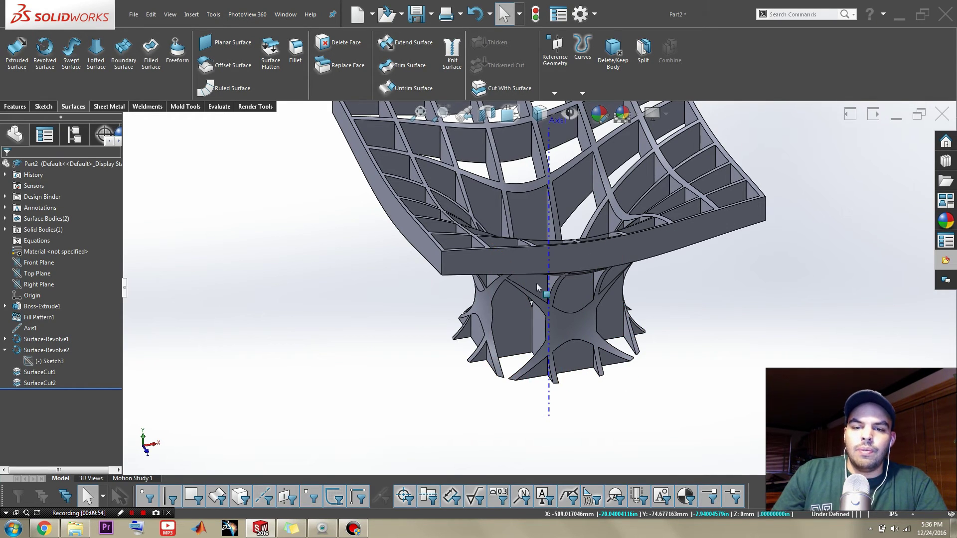
scroll(564, 294, "up", 4)
scroll(596, 279, "down", 4)
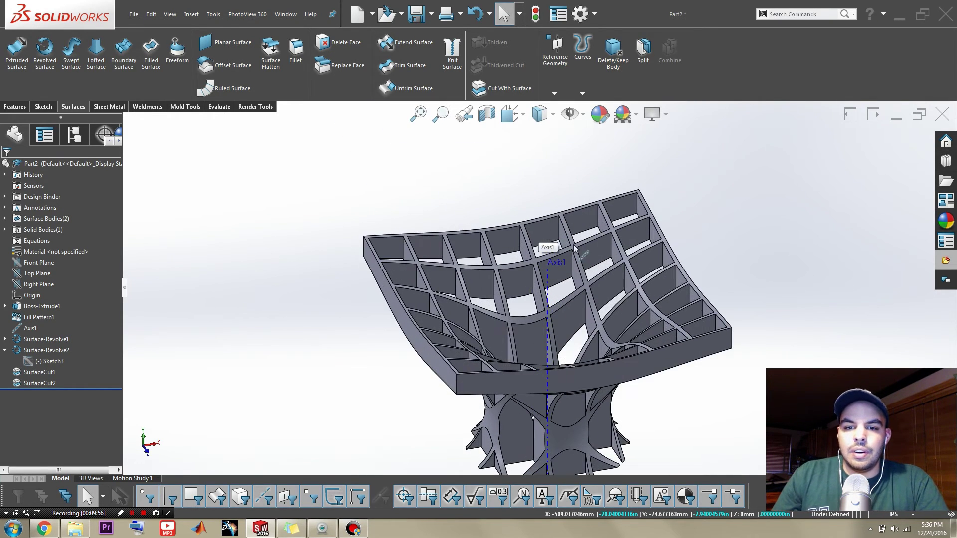
scroll(752, 305, "up", 8)
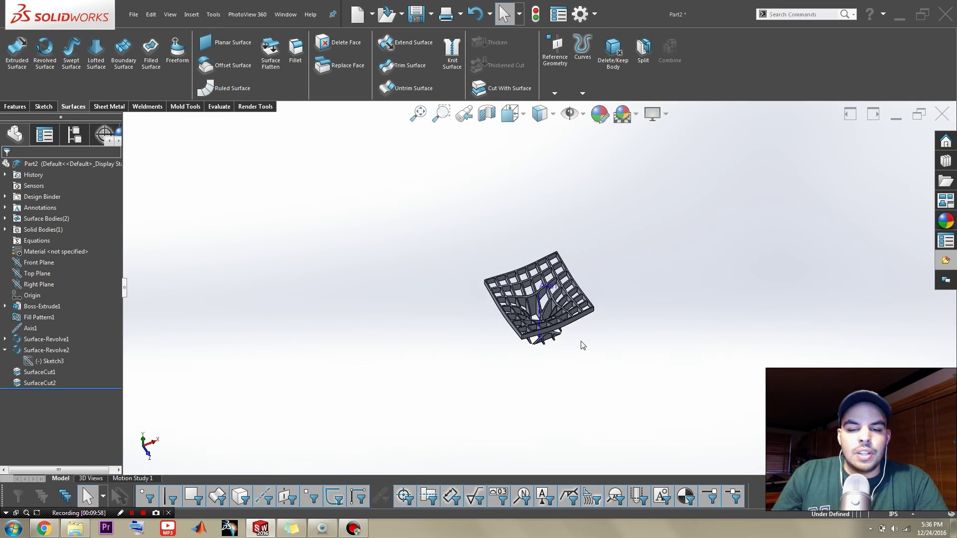
scroll(548, 299, "down", 8)
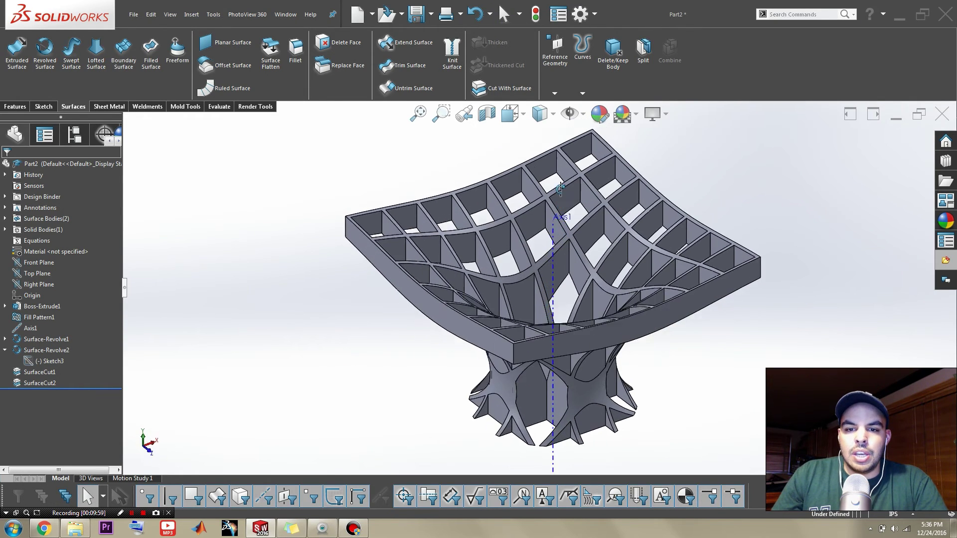
middle_click_drag(560, 189, 558, 231)
left_click(552, 242)
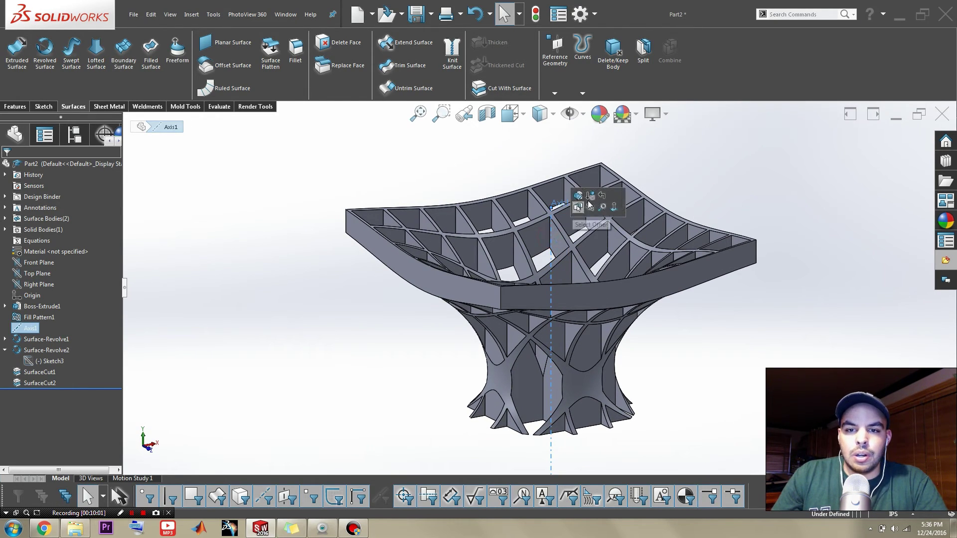
left_click(590, 205)
middle_click_drag(686, 257, 531, 195)
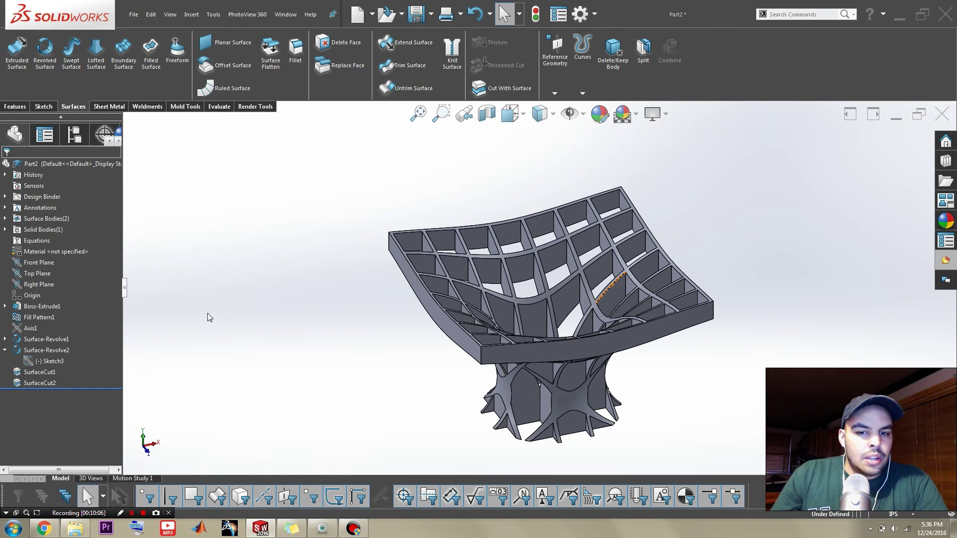
Apply Maple from the Woods materials to the part and close the material editor
right_click(53, 252)
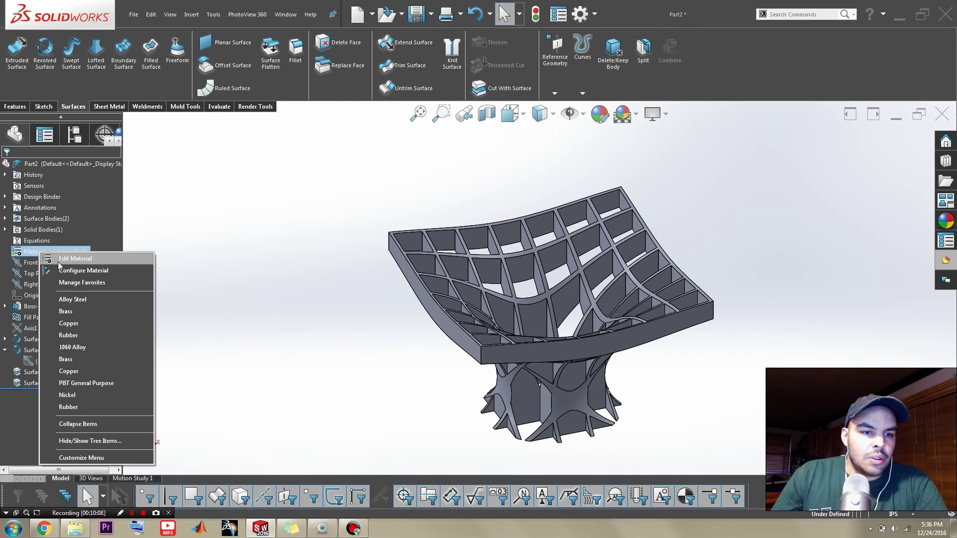
left_click(58, 260)
scroll(381, 194, "down", 5)
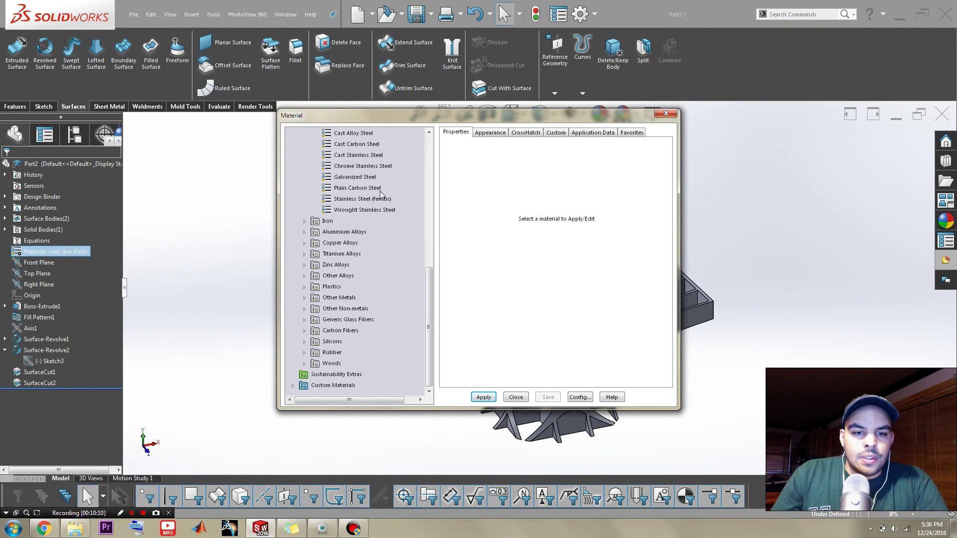
left_click(304, 363)
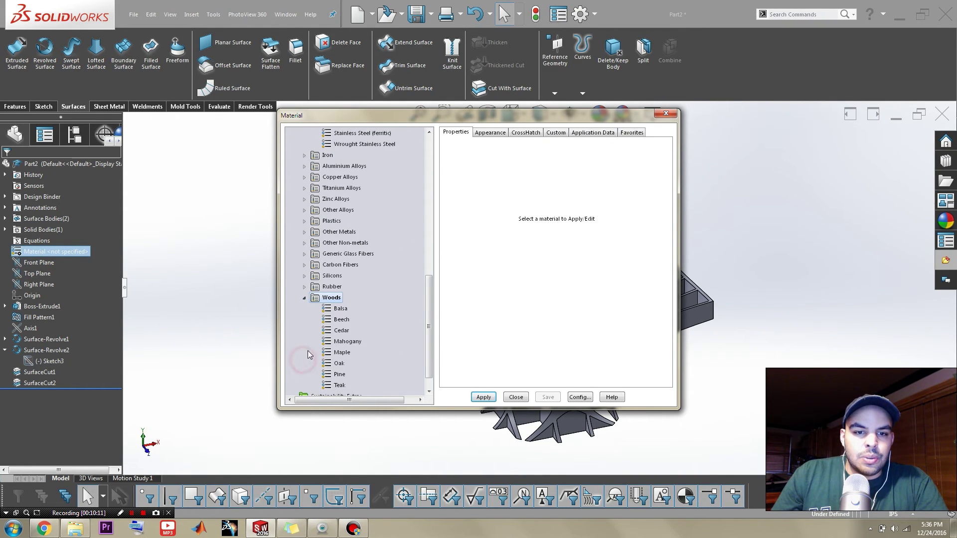
left_click(330, 309)
left_click(346, 321)
left_click(344, 353)
left_click(501, 133)
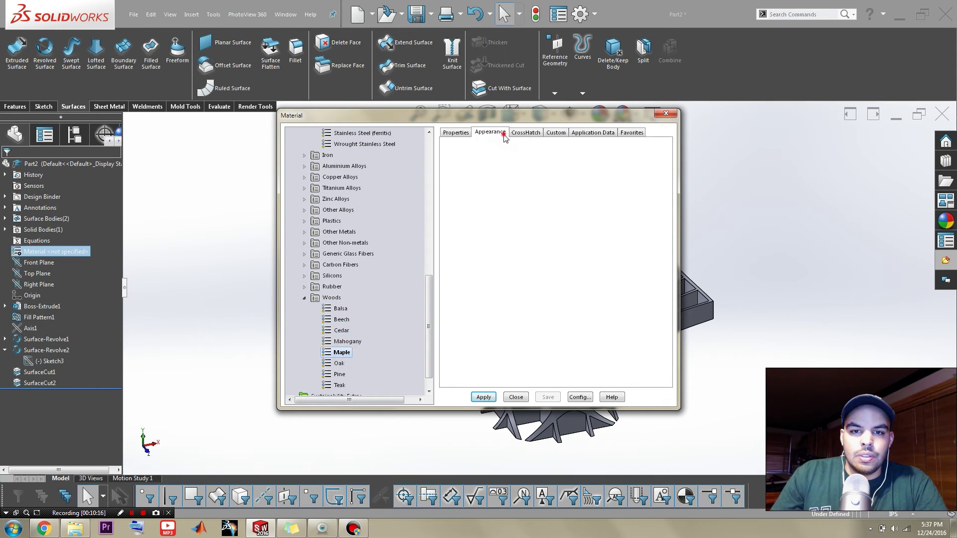
left_click(481, 396)
left_click(516, 397)
left_click(316, 331)
middle_click_drag(763, 370, 424, 246)
scroll(424, 246, "down", 3)
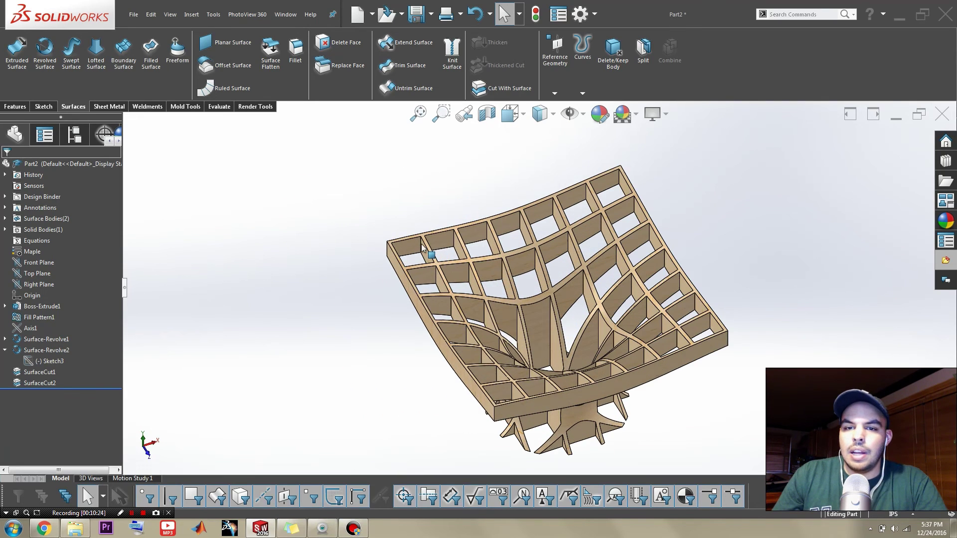